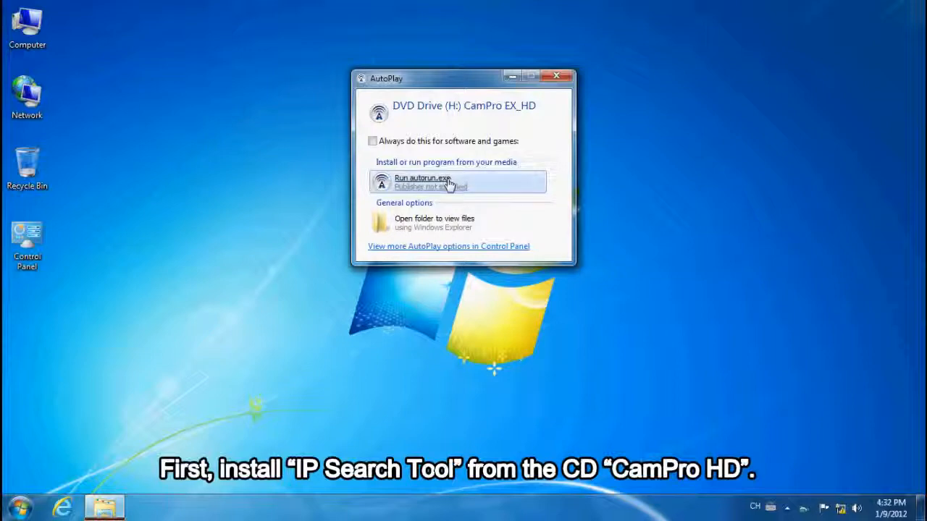
- Install the IP Search Tool from the CamPro EX_HD disc with the default folder and desktop icon, and exit the disc menu
left_click(449, 182)
left_click(444, 219)
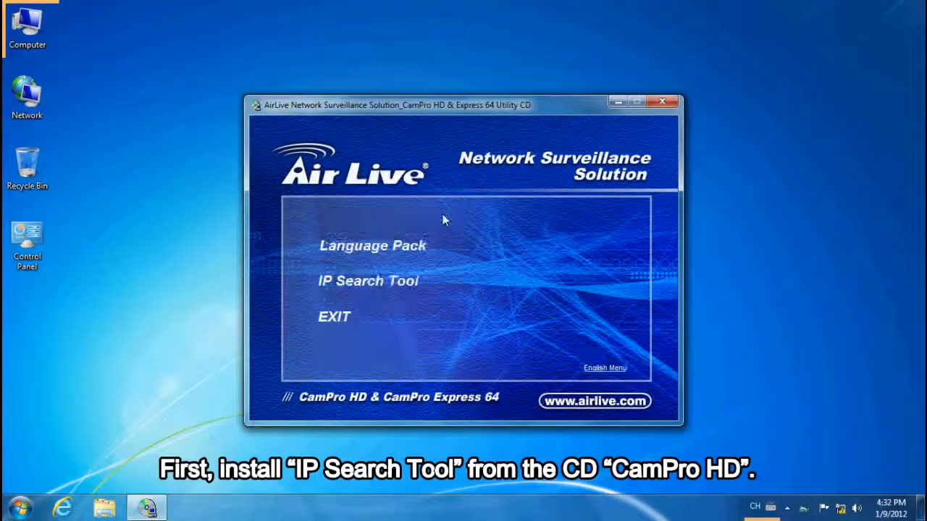
left_click(409, 288)
left_click(533, 365)
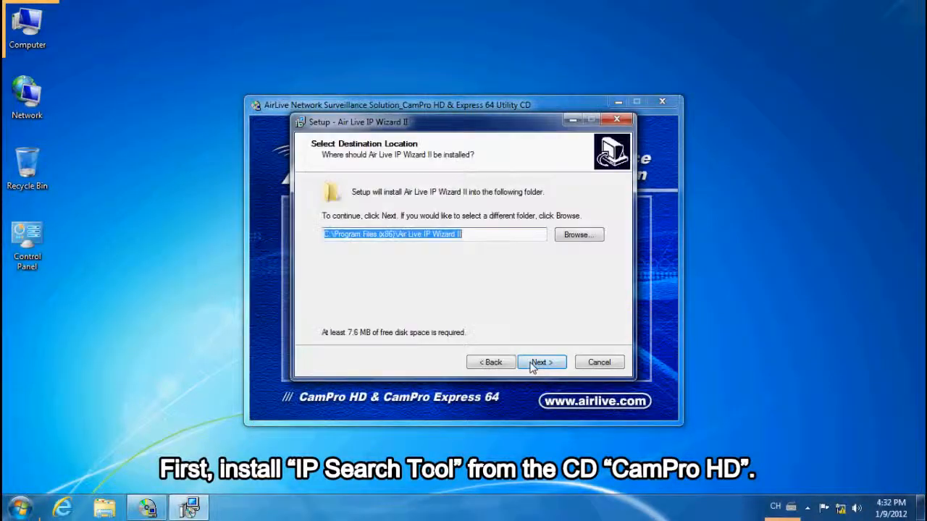
left_click(542, 362)
left_click(541, 362)
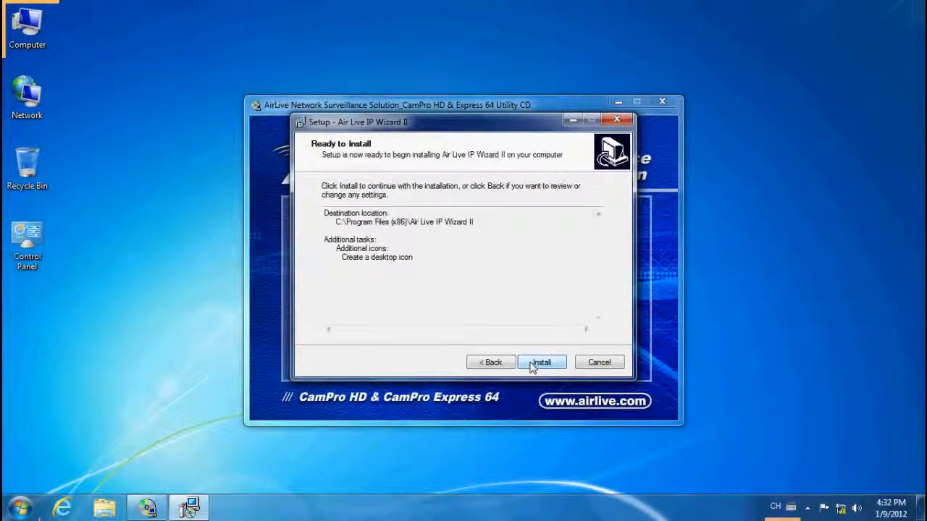
left_click(532, 366)
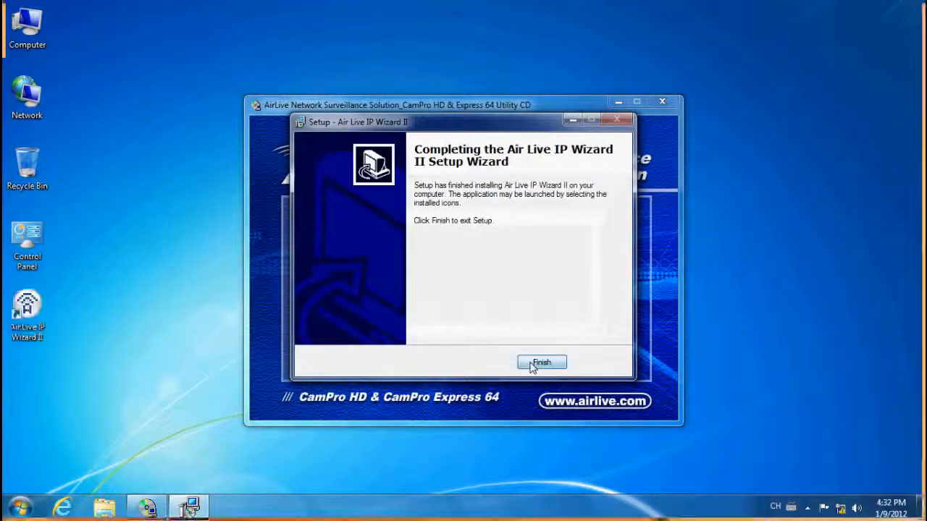
left_click(531, 366)
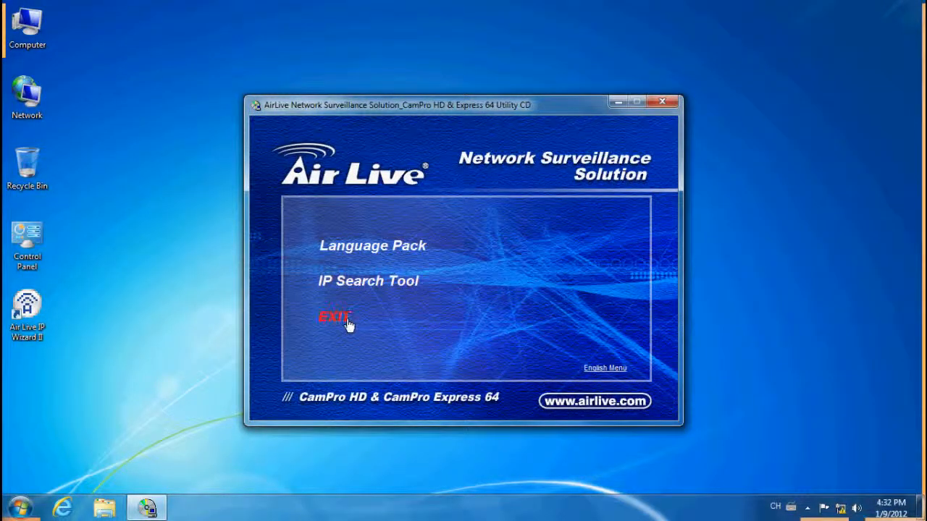
left_click(338, 318)
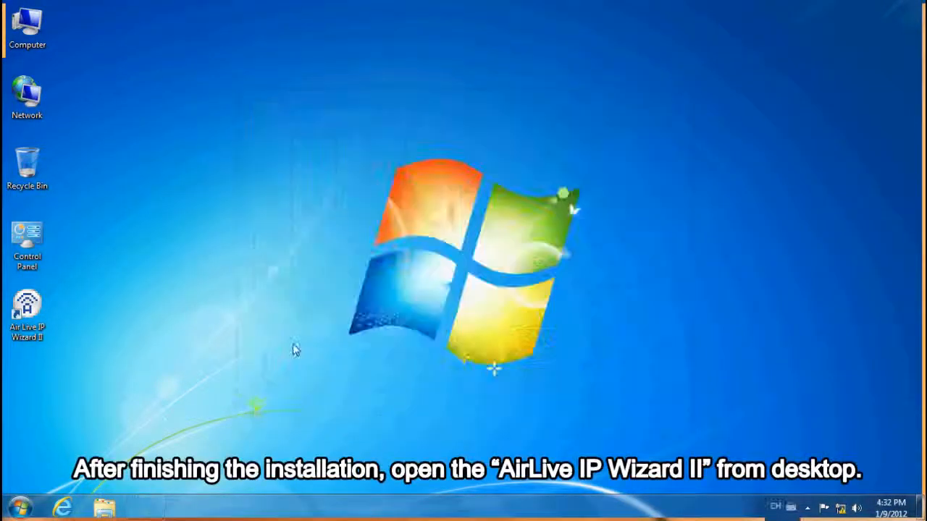
- Open Air Live IP Wizard II and log in to the AirCam OD-2025HD web interface as admin with the account password
double_click(36, 327)
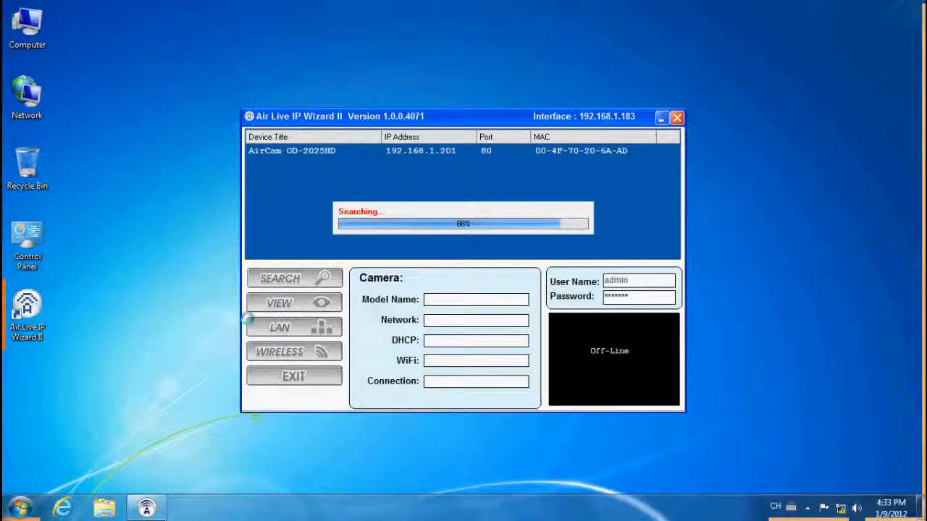
double_click(432, 151)
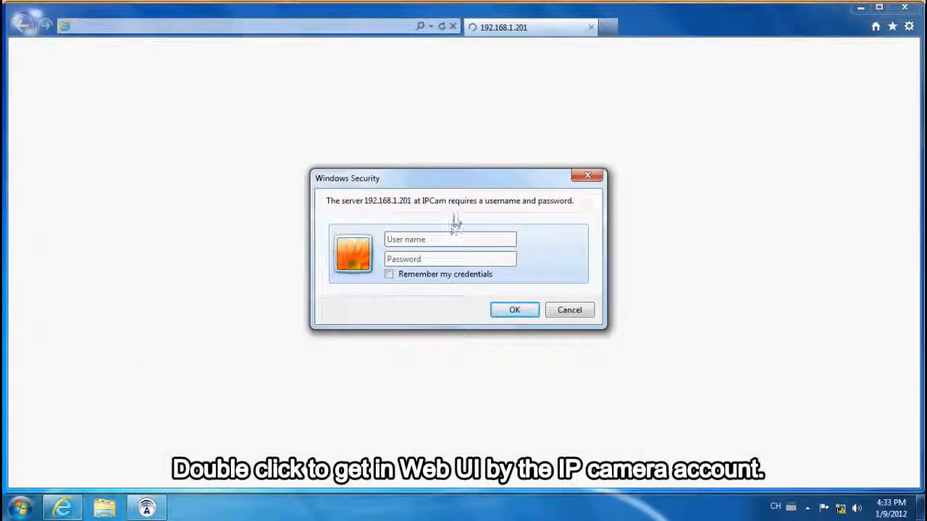
type("admin")
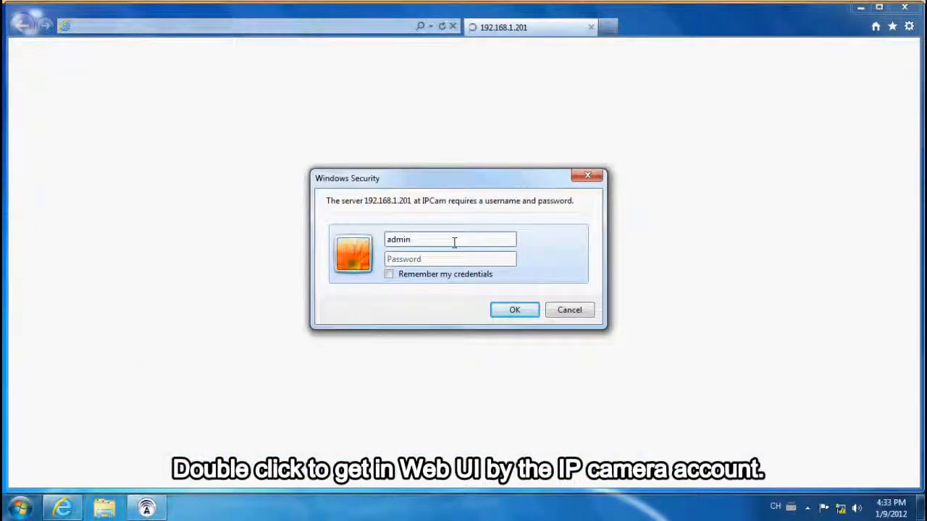
left_click(452, 261)
type("a●●●●●●")
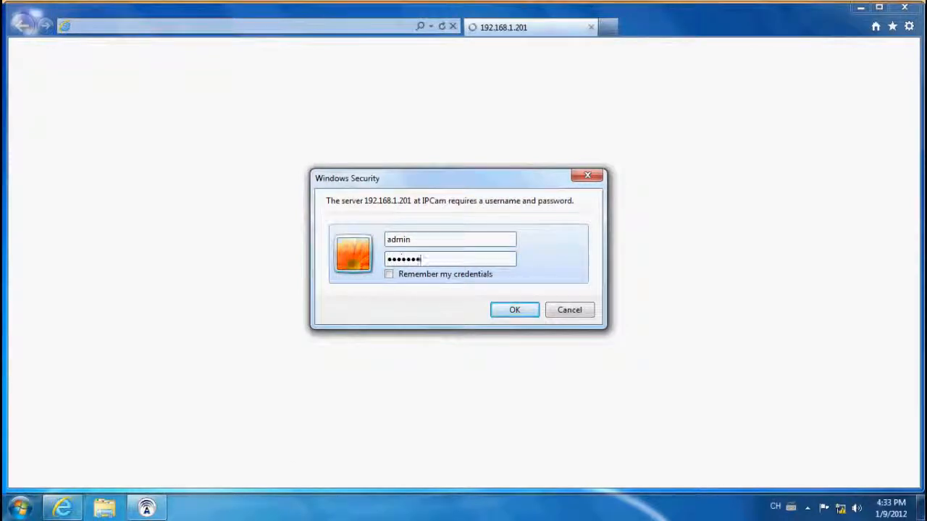
left_click(513, 314)
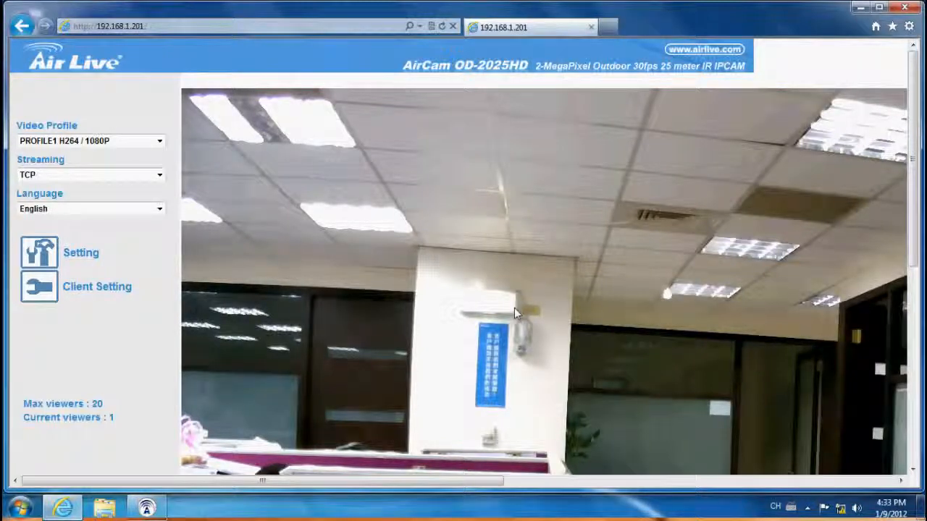
- Return to IP Wizard II, search for cameras again and preview the images of the AirCam OD-2025HD
left_click(860, 8)
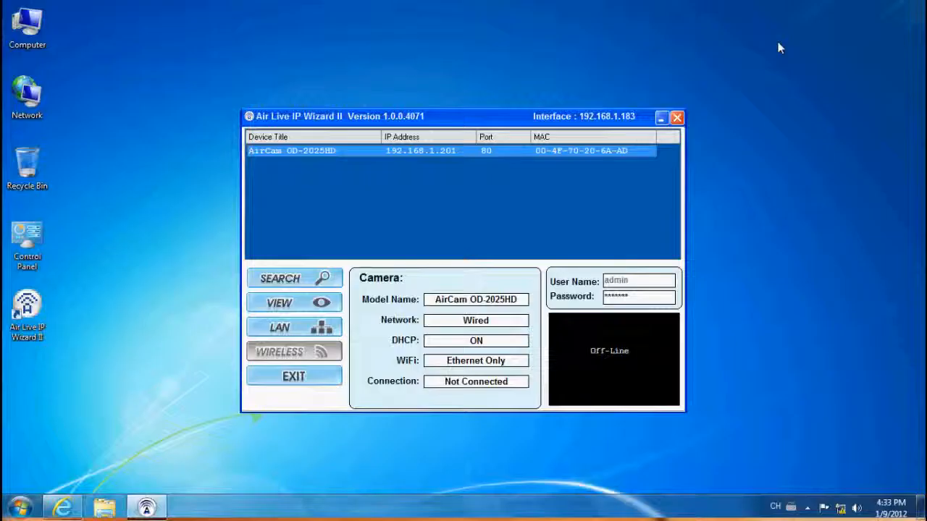
left_click(284, 283)
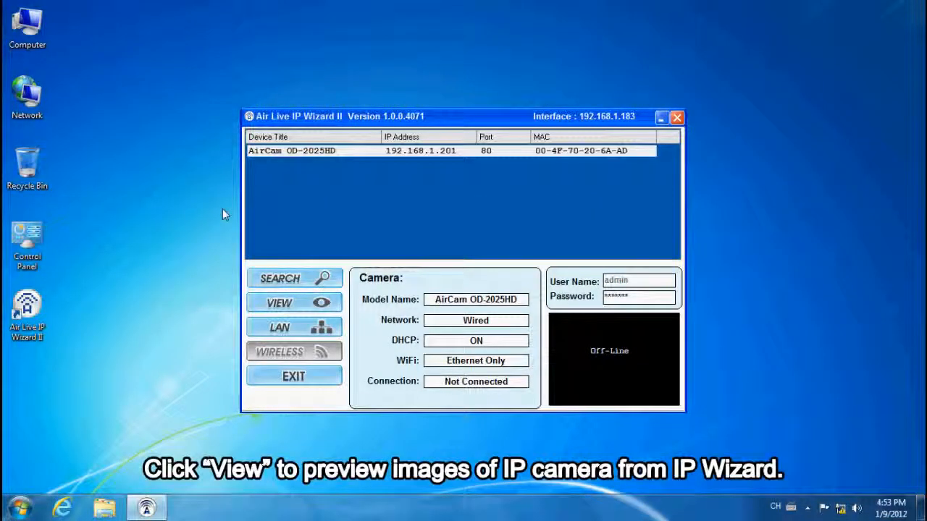
left_click(425, 152)
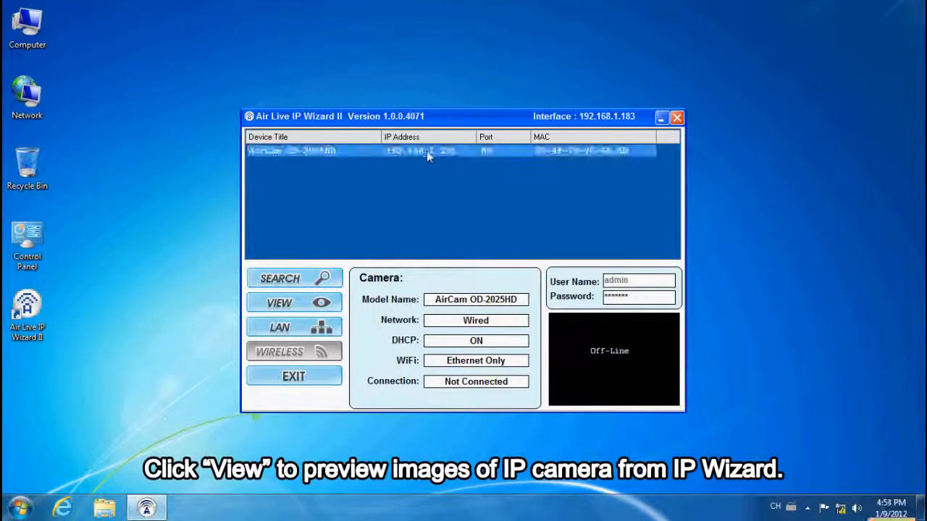
left_click(334, 304)
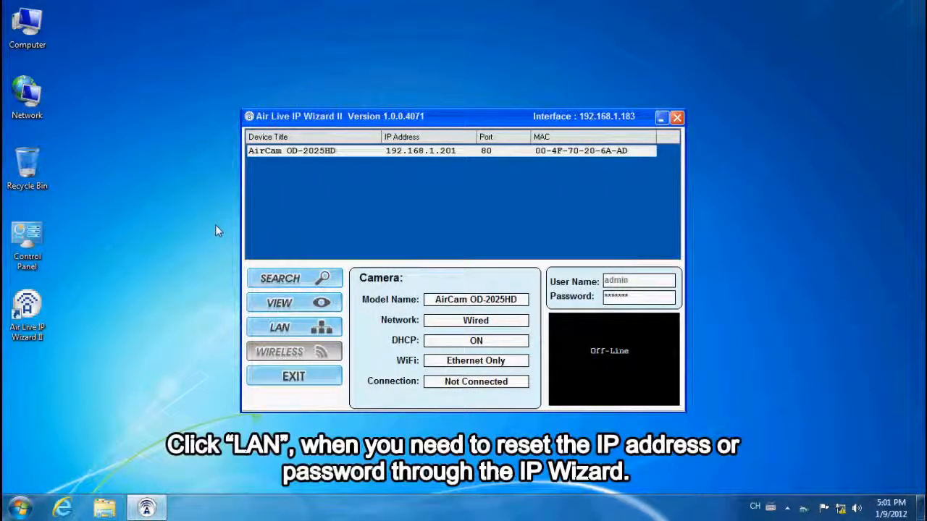
- Switch the AirCam OD-2025HD's LAN setting to Static IP and set its IP address to 192.168.1.210
left_click(336, 154)
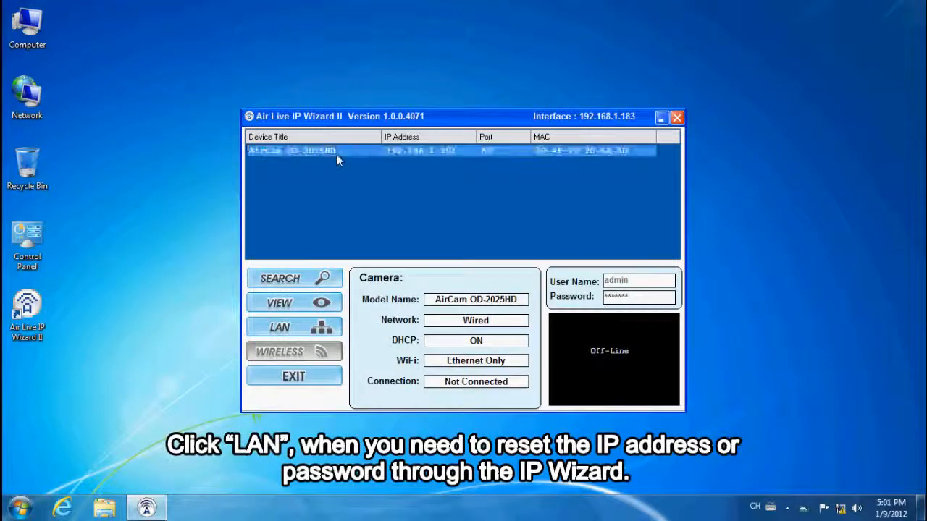
left_click(326, 328)
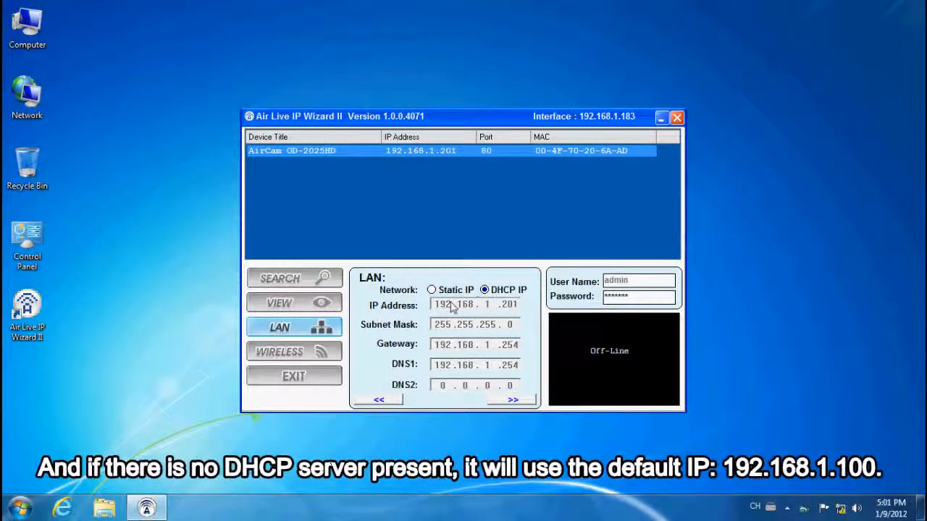
left_click(432, 291)
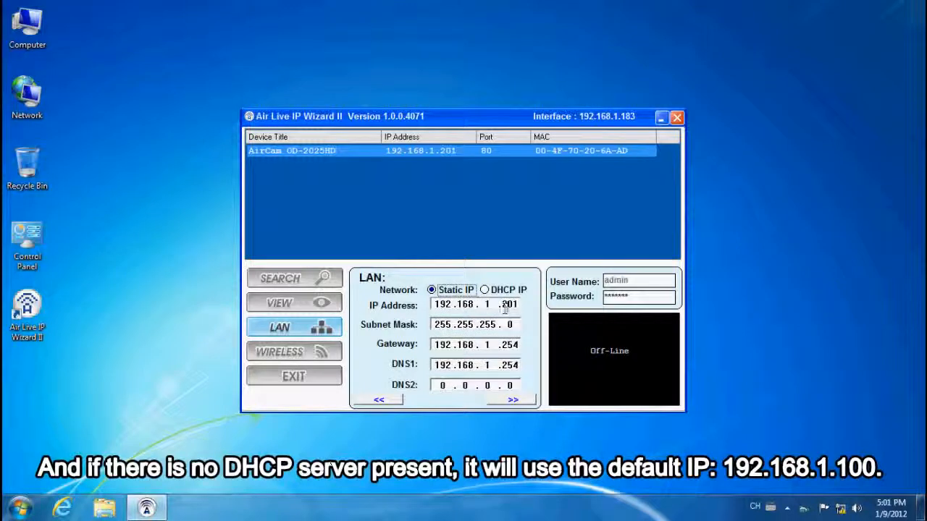
double_click(506, 305)
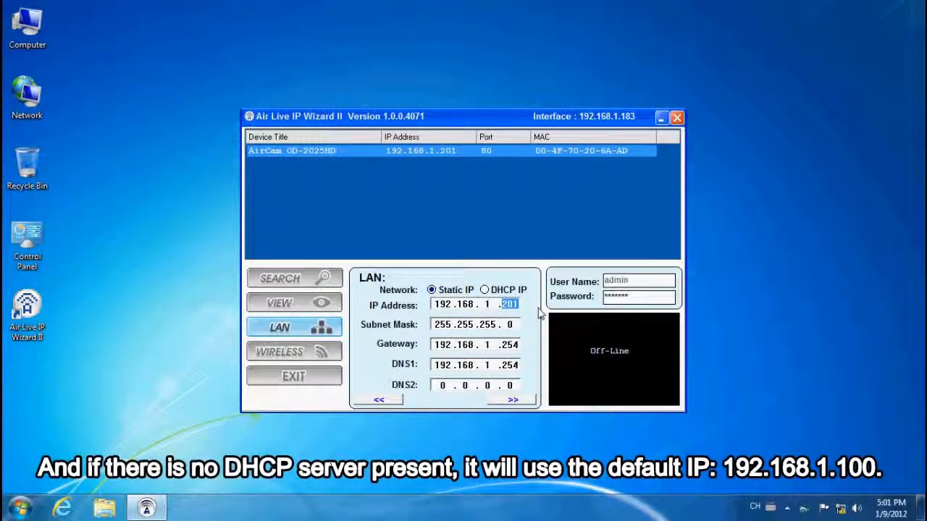
type("210")
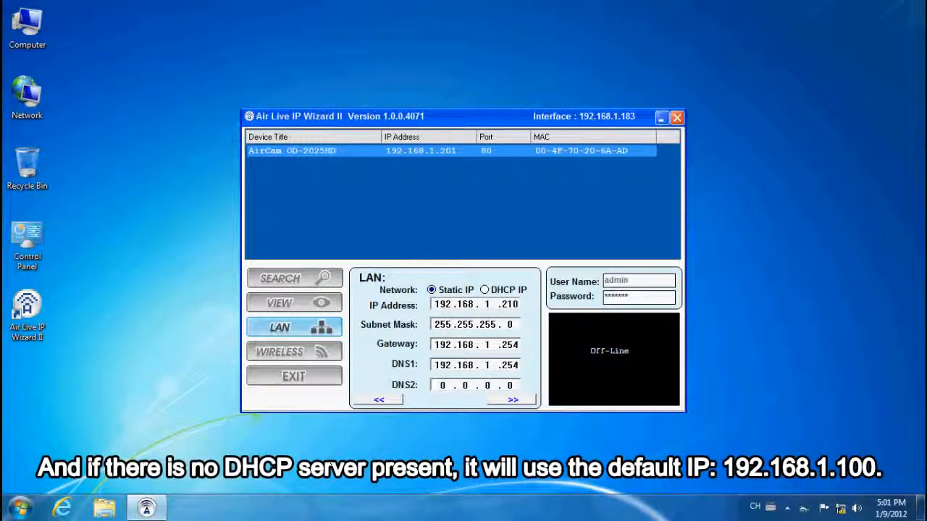
- Enable Change Password for the camera, enter and confirm the new password, and submit the settings
left_click(515, 402)
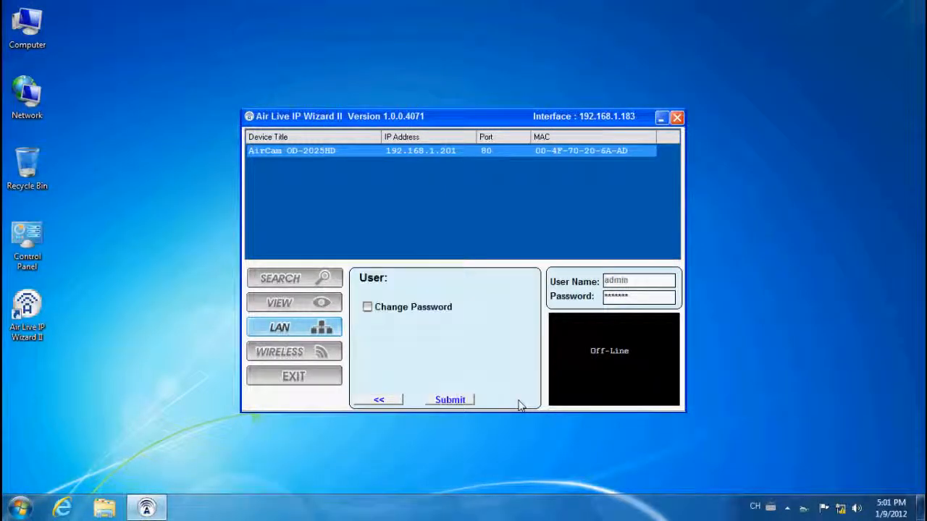
left_click(368, 308)
left_click(466, 348)
type("******")
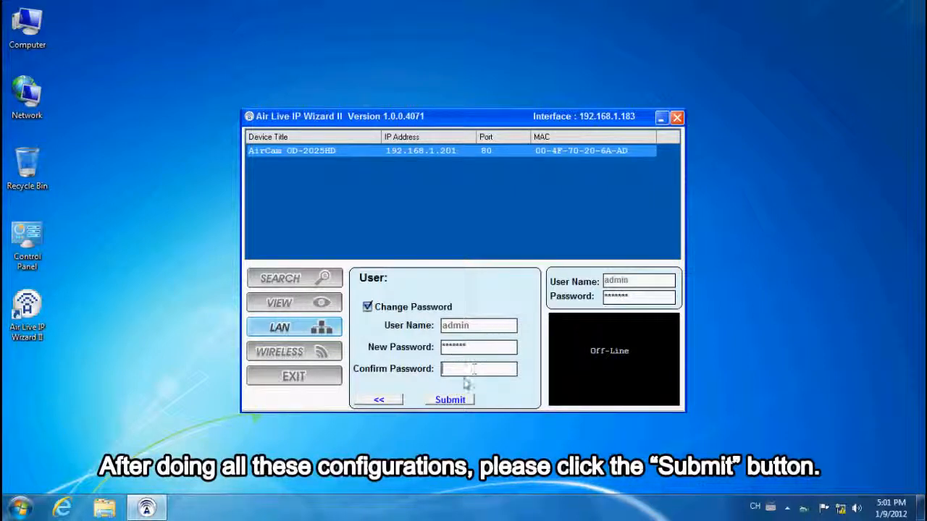
type("*****")
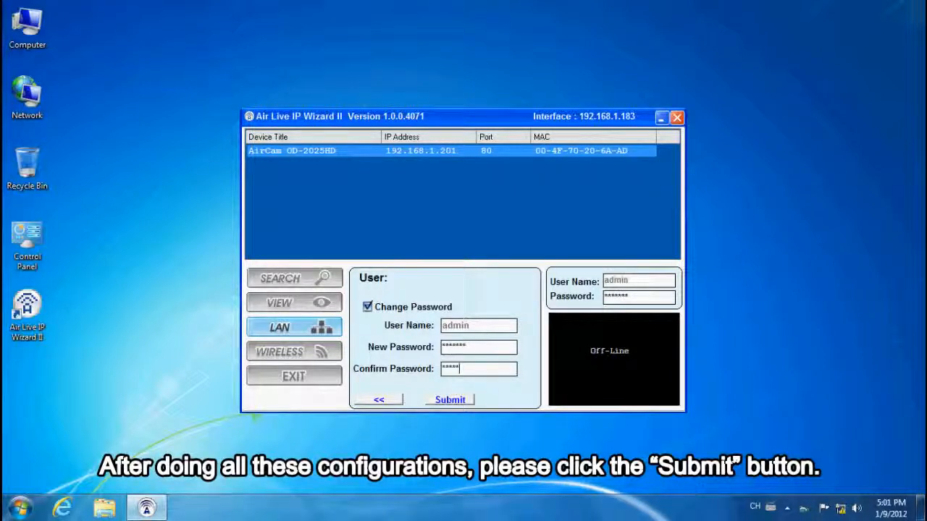
left_click(464, 400)
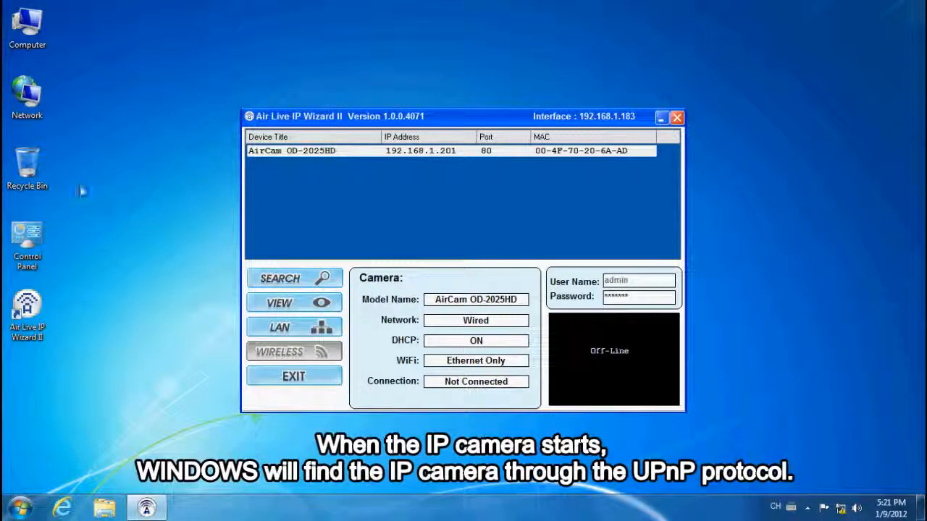
- Open the AirCam OD-2025HD from the Windows Network folder and log in as admin with the account password
double_click(29, 115)
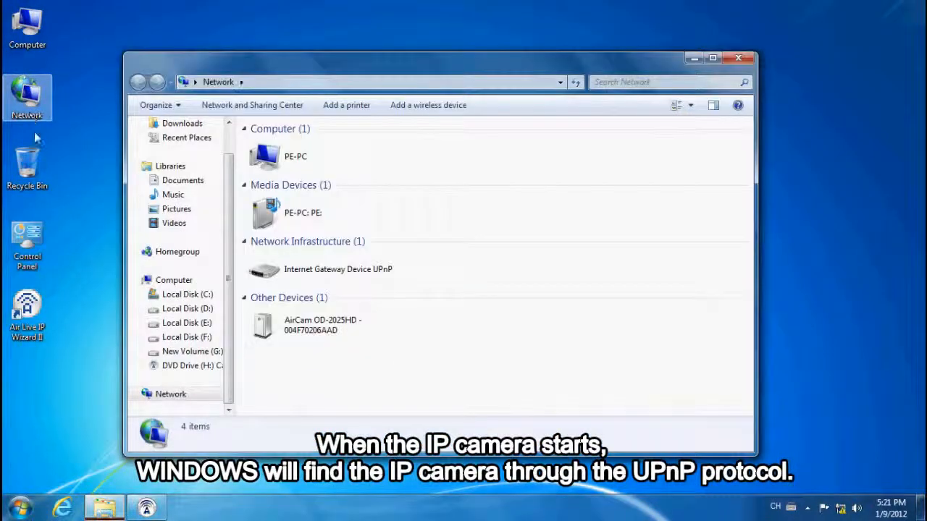
left_click(326, 330)
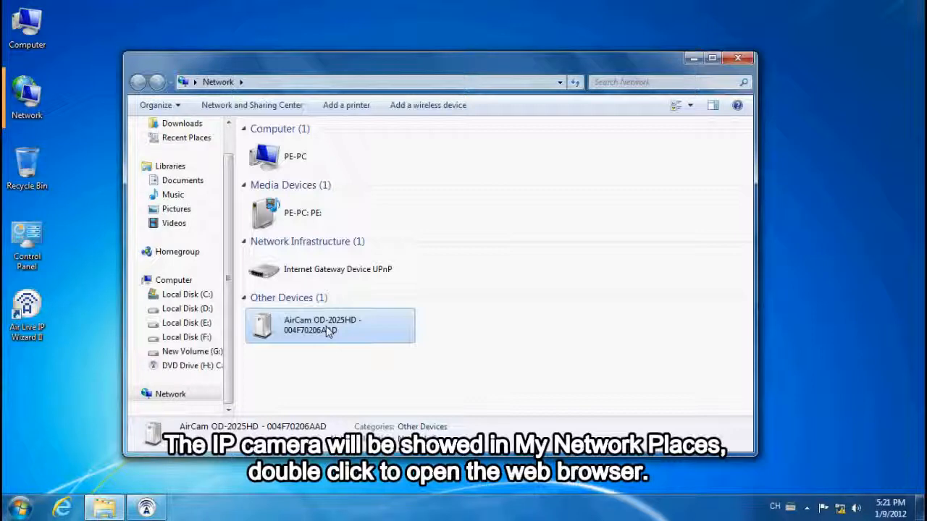
double_click(325, 329)
type("admin")
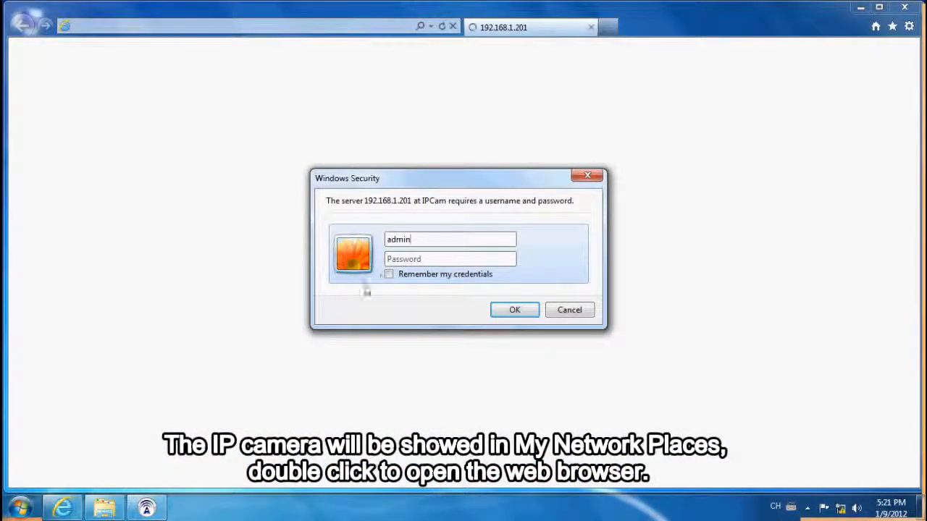
left_click(402, 259)
type("•••••••")
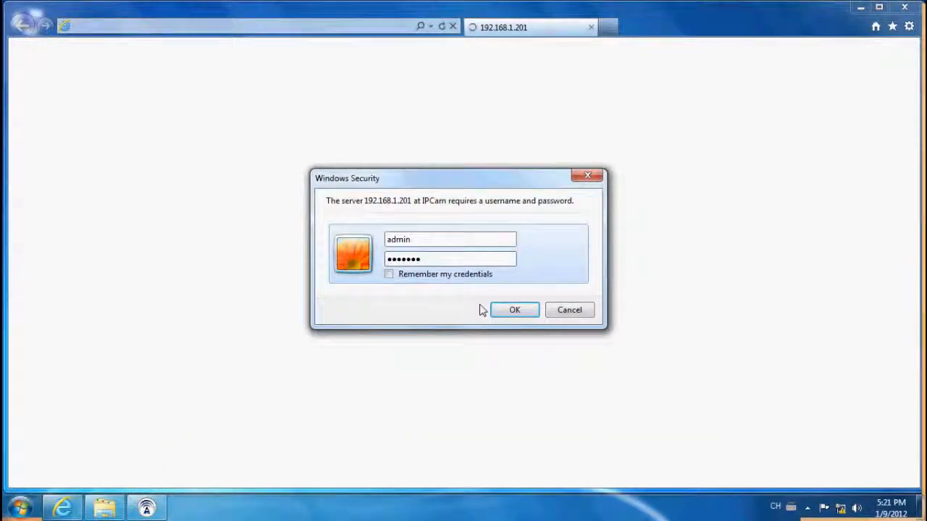
left_click(504, 311)
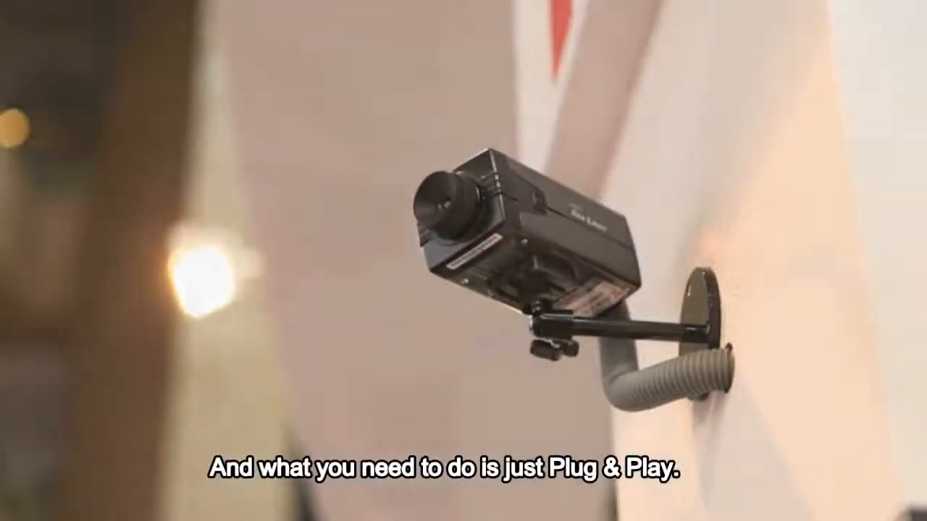
- Open the device webpage of the Internet Gateway Device UPnP from the Windows Network folder
double_click(27, 93)
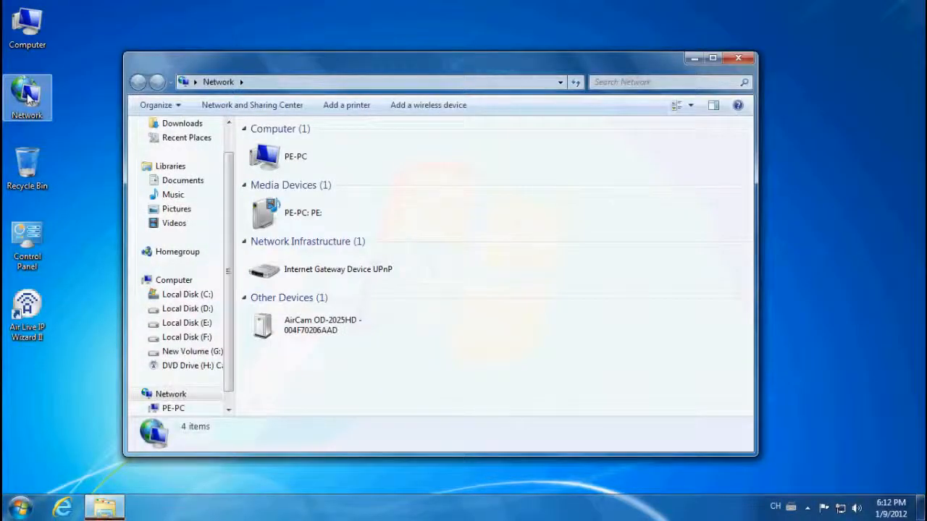
left_click(289, 270)
right_click(290, 271)
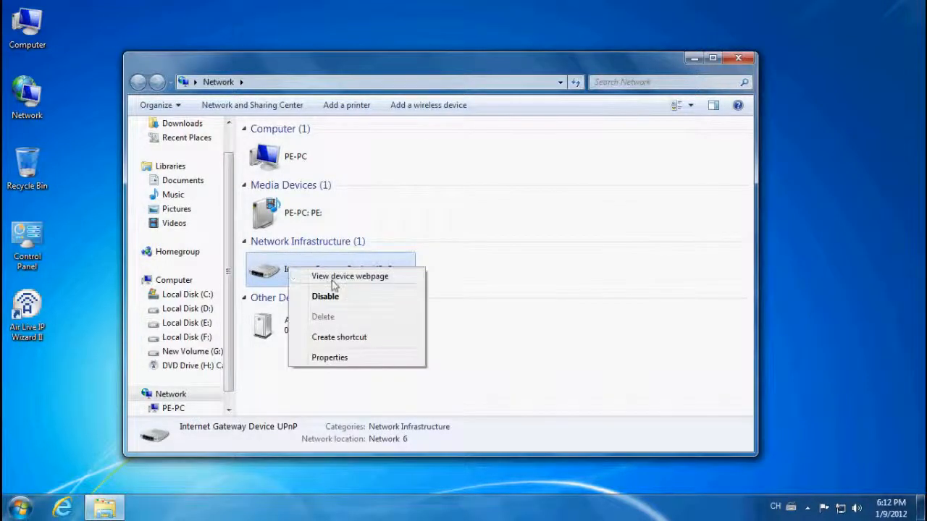
left_click(333, 278)
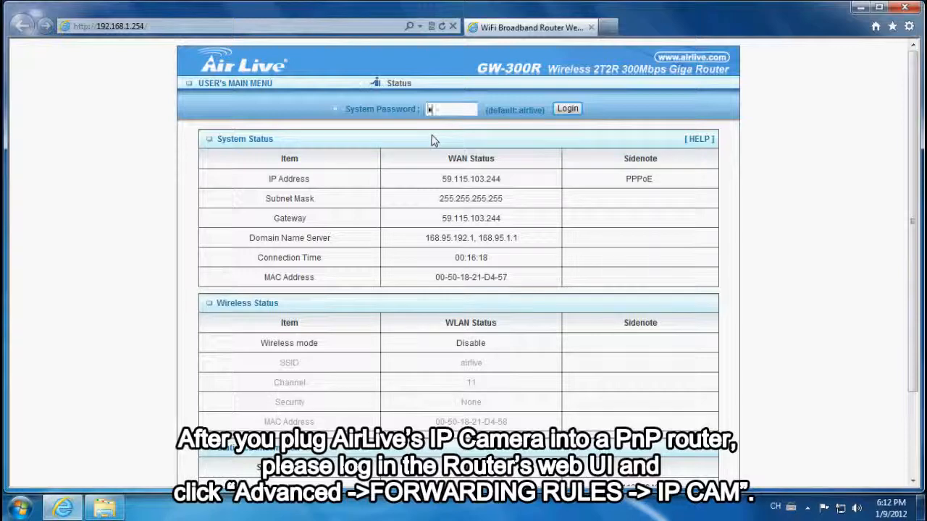
- Log in to the GW-300R router with the system password and open the IP CAM forwarding rules through Advanced Setup
type("ive")
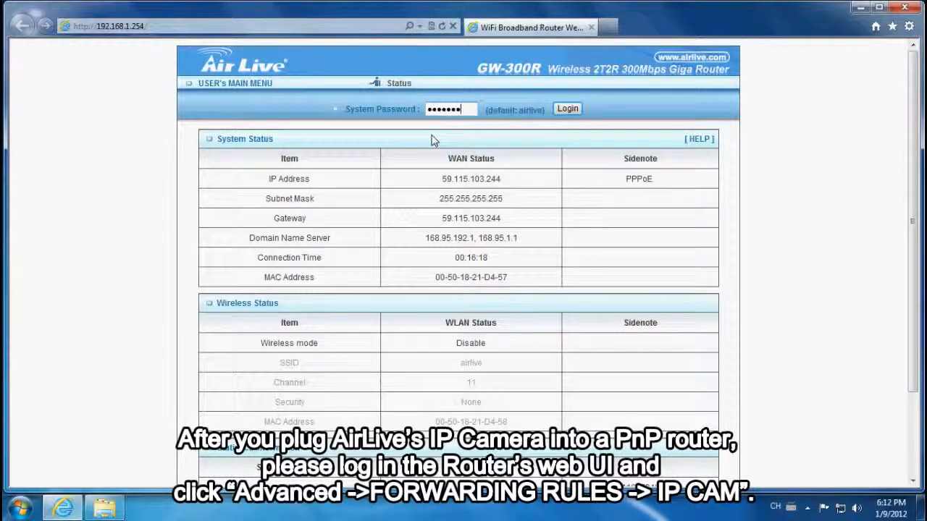
left_click(576, 109)
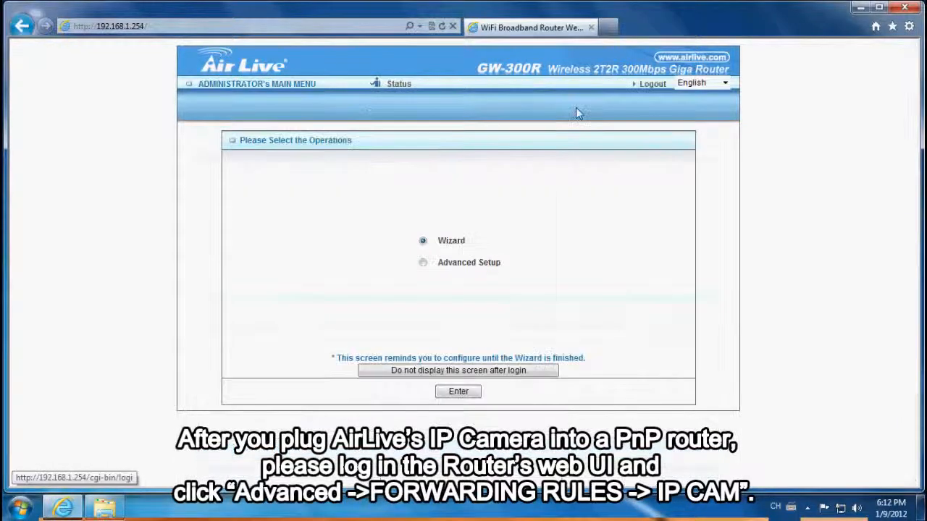
left_click(423, 263)
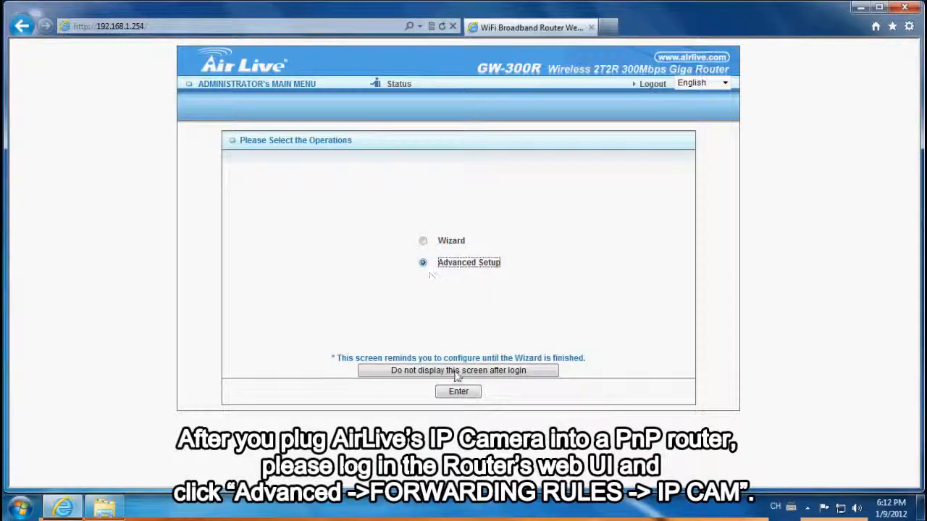
left_click(459, 391)
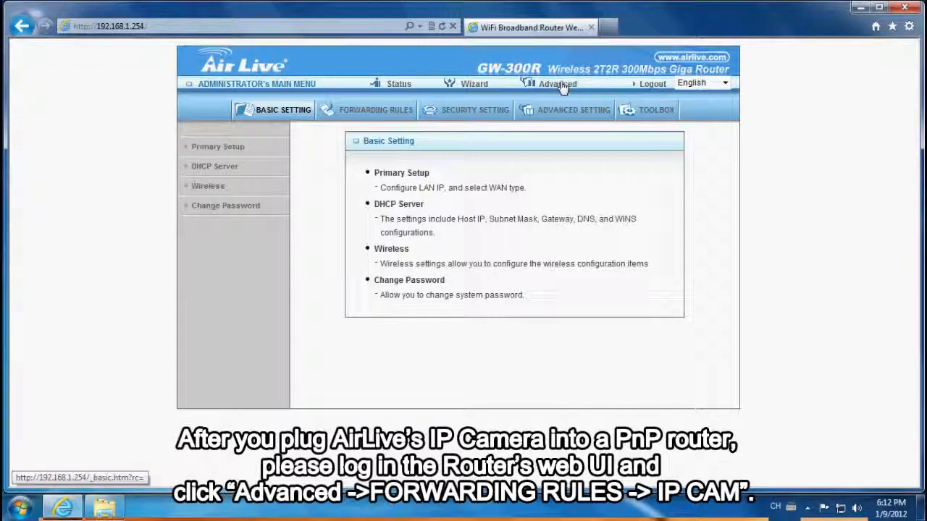
left_click(375, 110)
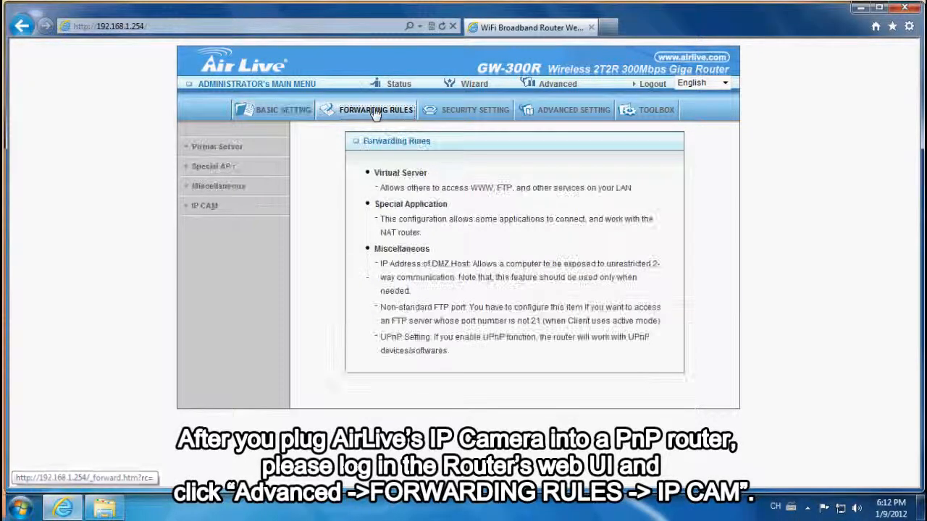
left_click(240, 212)
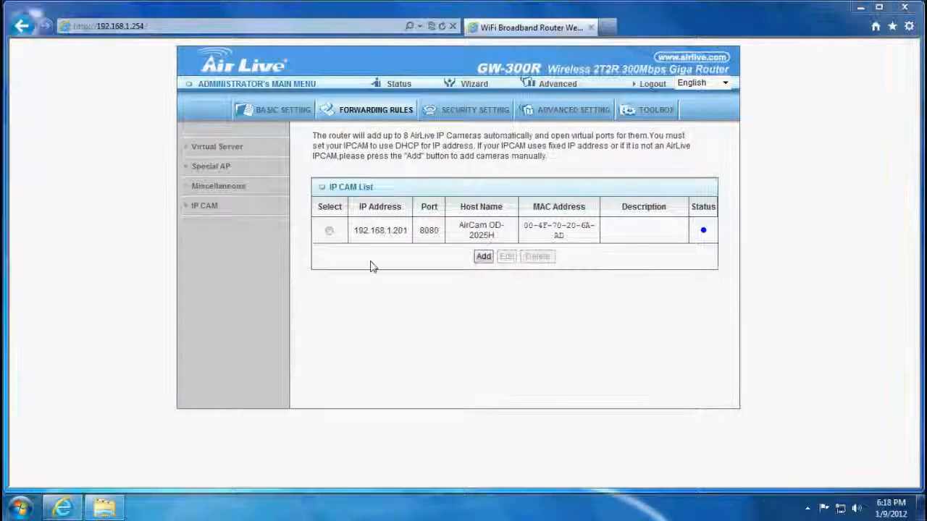
- Copy the AirCam OD-2025H's IP address 192.168.1.201 from the IP CAM List and load it as the web address
left_click_drag(352, 230, 406, 230)
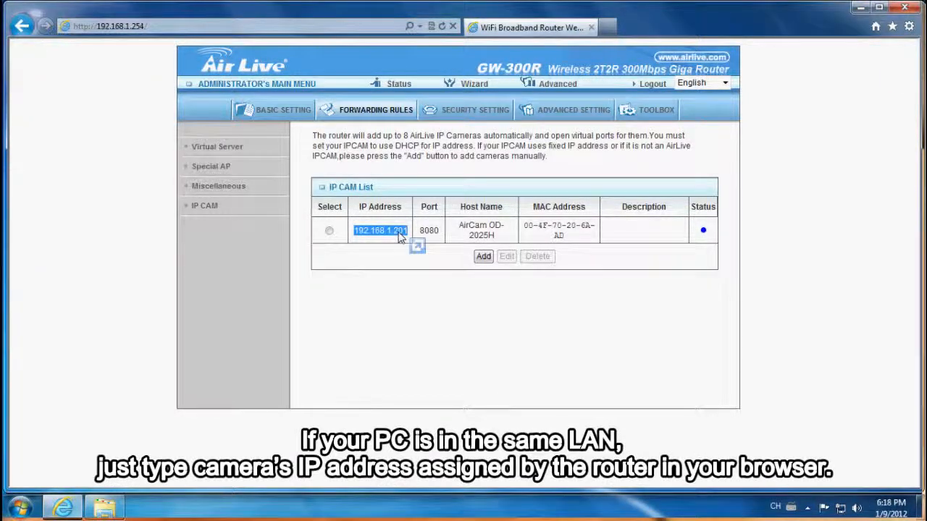
right_click(401, 239)
left_click(431, 257)
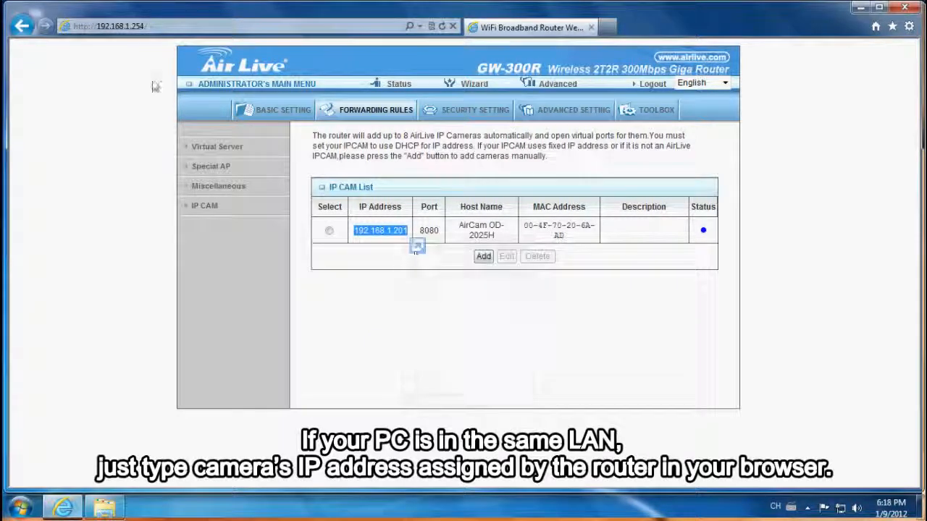
left_click(159, 28)
right_click(161, 27)
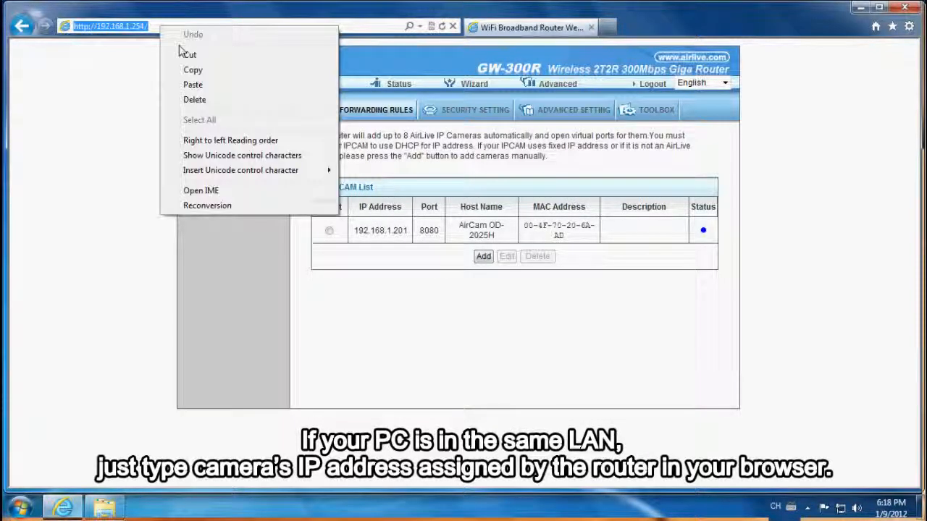
left_click(193, 85)
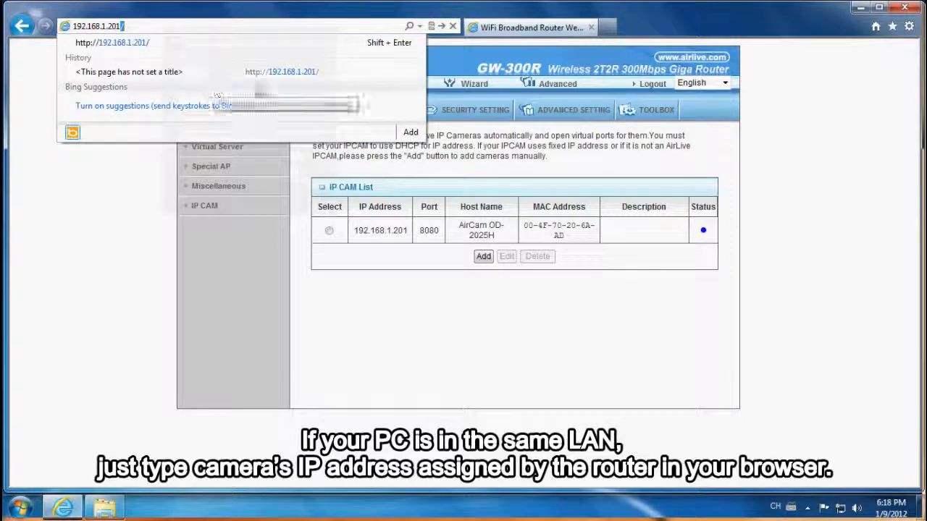
left_click(441, 26)
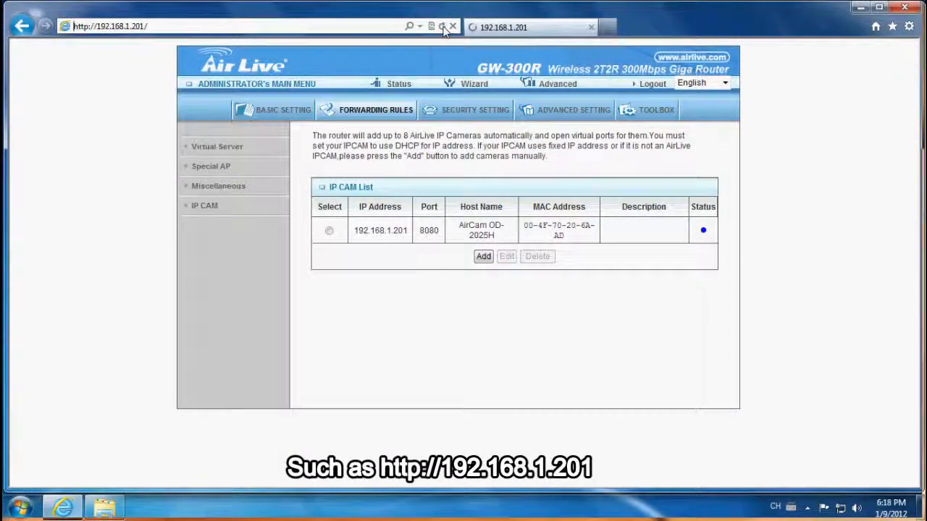
- Log in to the camera at 192.168.1.201 as admin with the account password
type("admin")
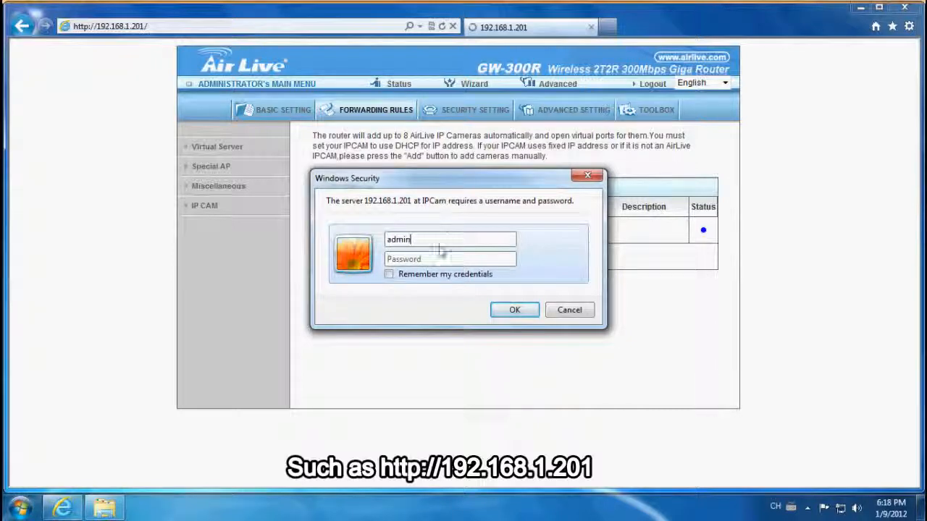
type("airlive")
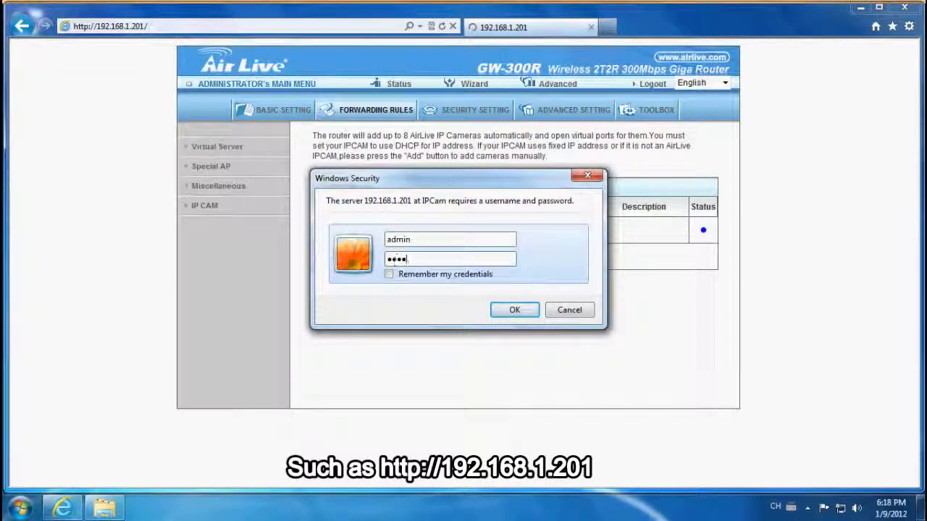
left_click(515, 311)
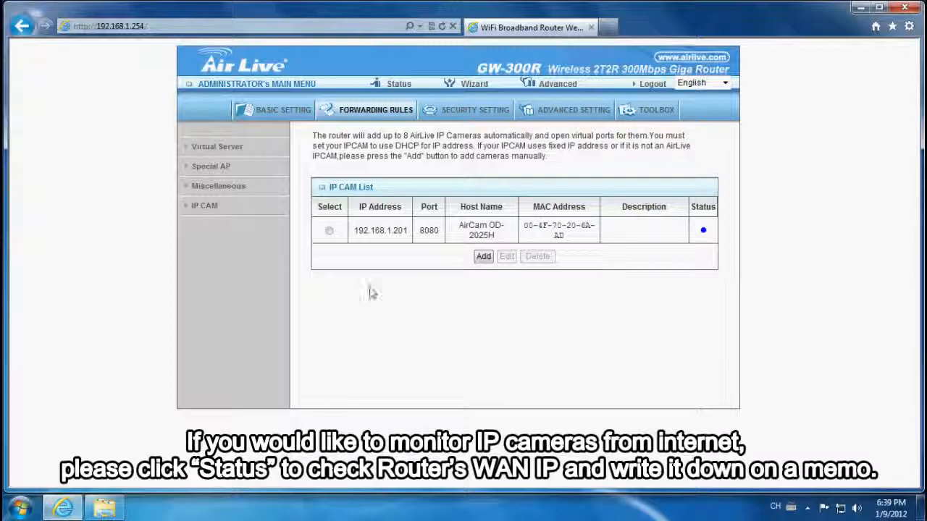
- Check the WAN IP address on the router's Status page and close the browser window
left_click(393, 84)
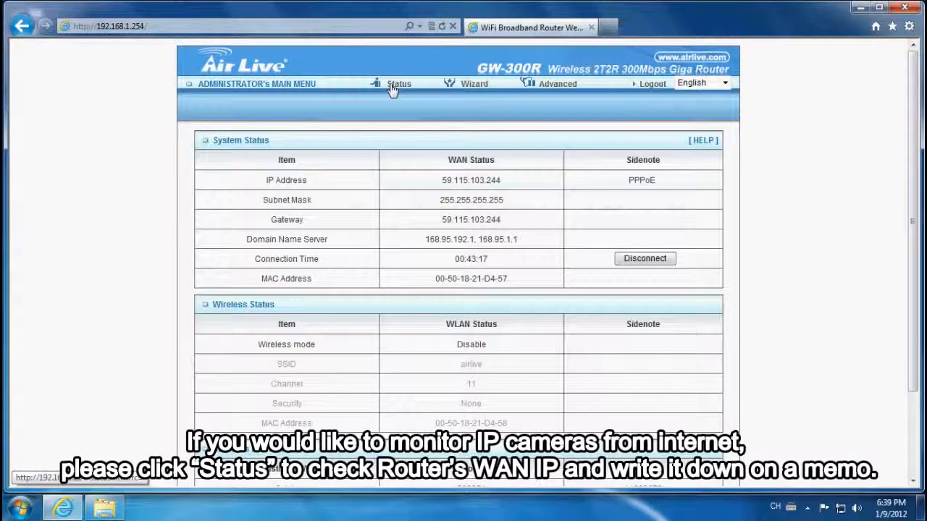
left_click_drag(439, 180, 507, 190)
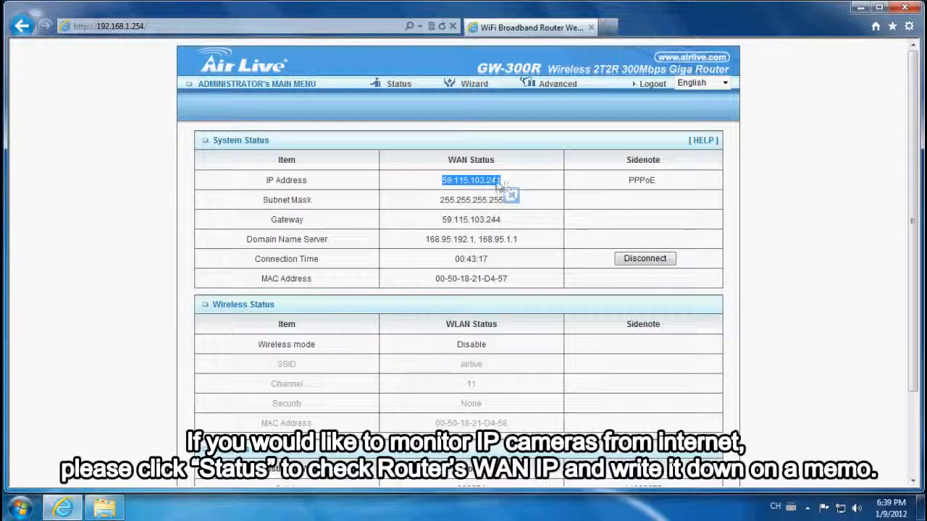
left_click(904, 8)
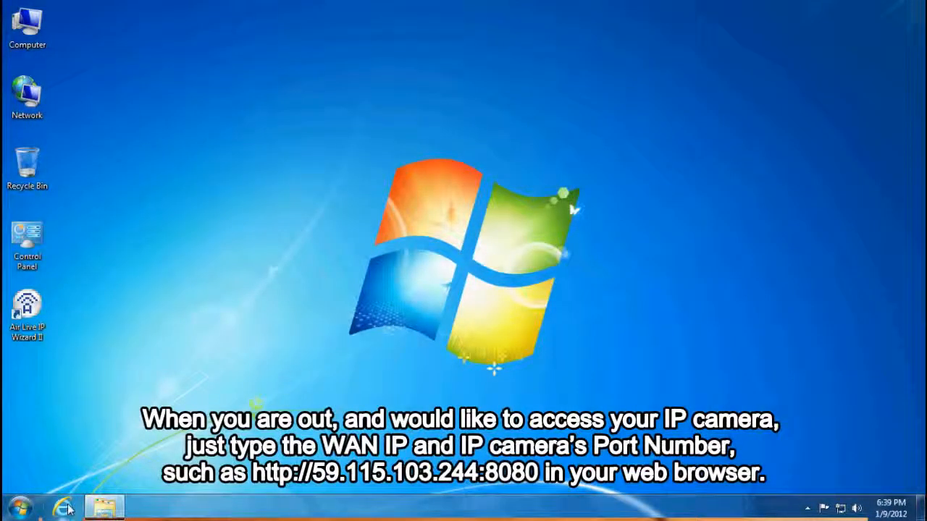
left_click(63, 508)
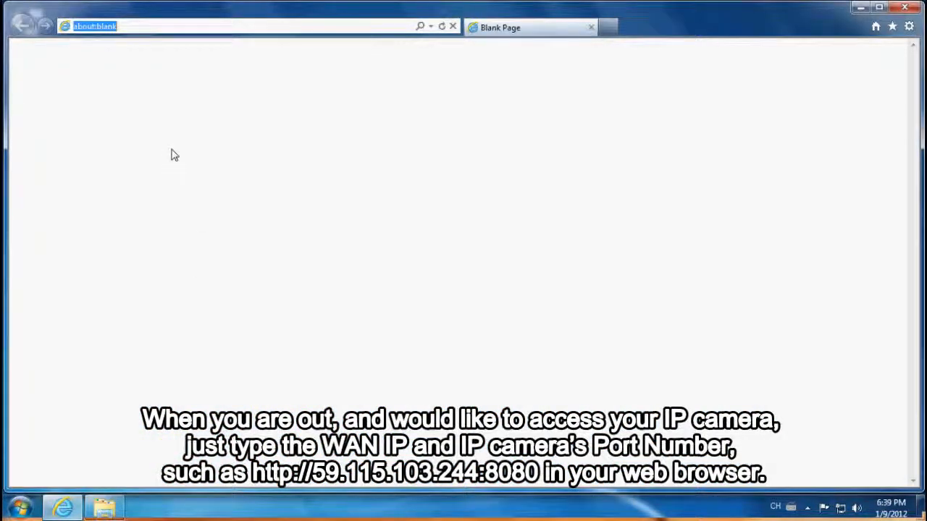
type("http://59.115.103.244:8080")
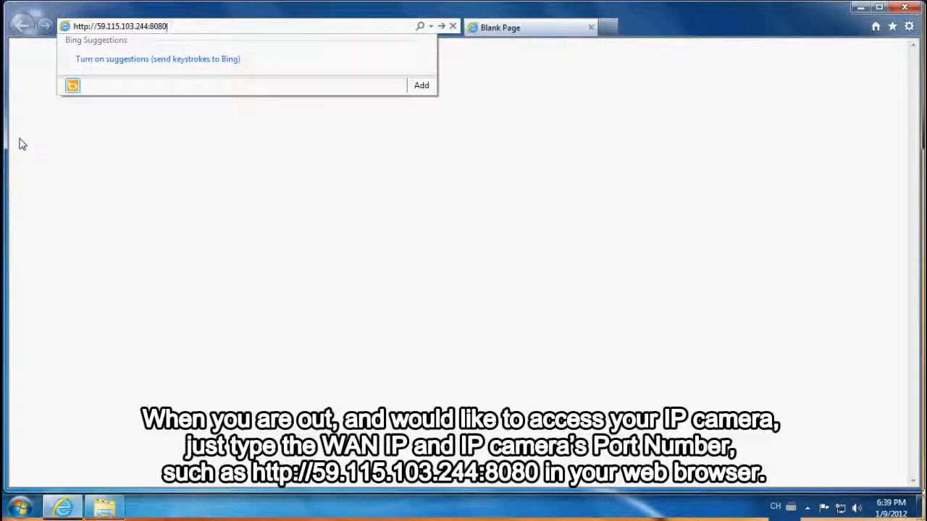
key("Return")
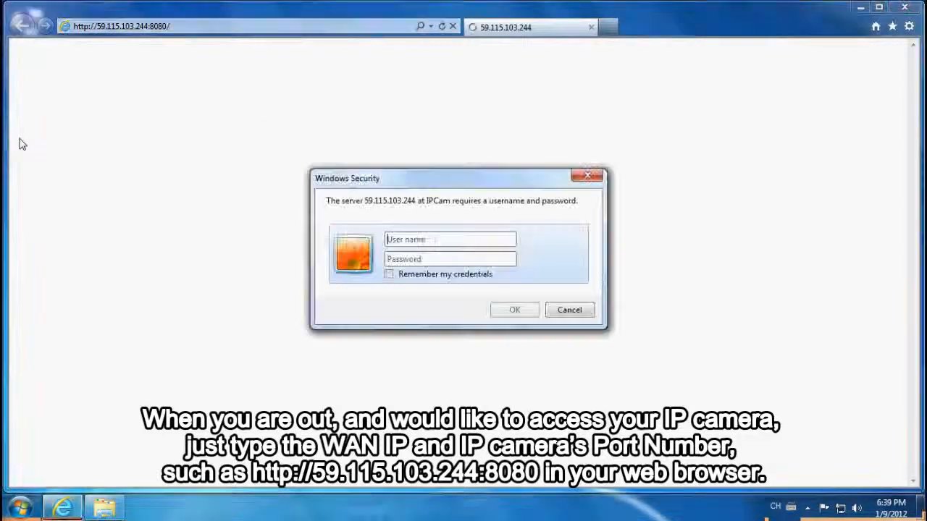
- Sign in to the camera through the WAN address as admin with the account password
type("admin")
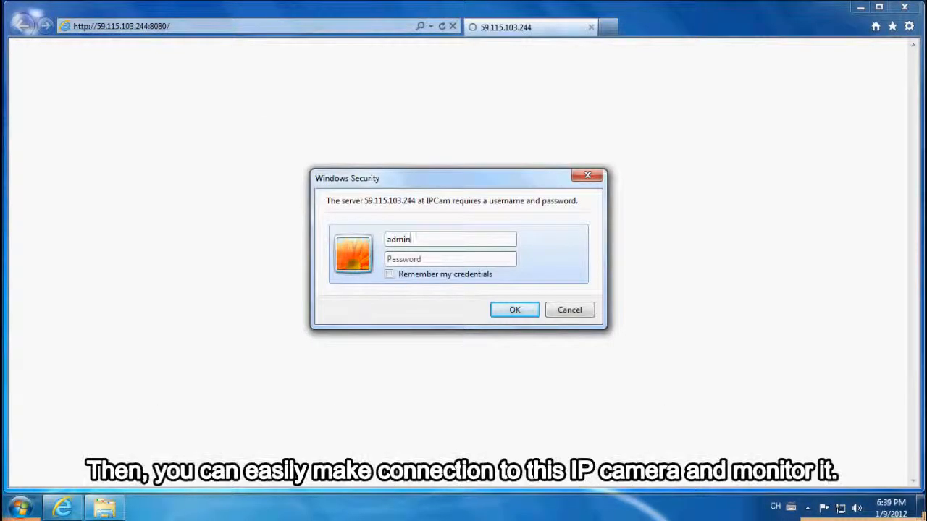
key("Tab")
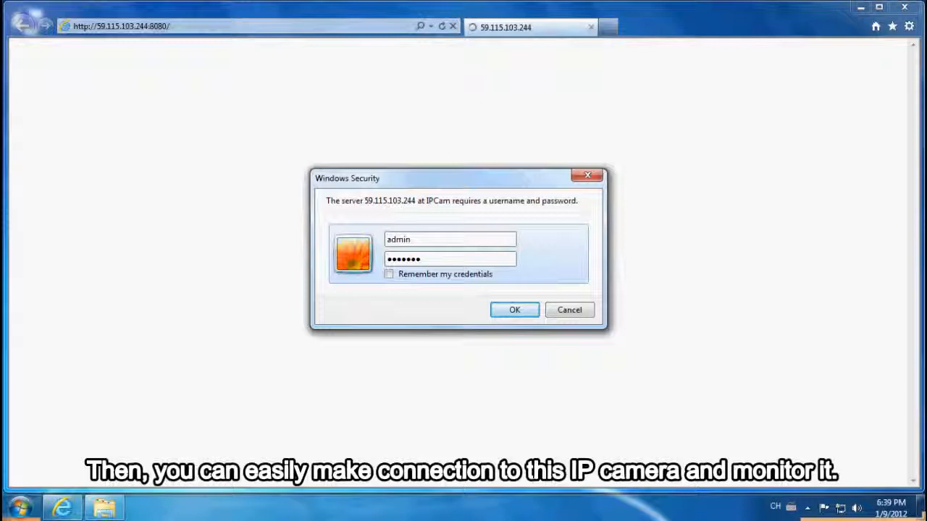
left_click(523, 311)
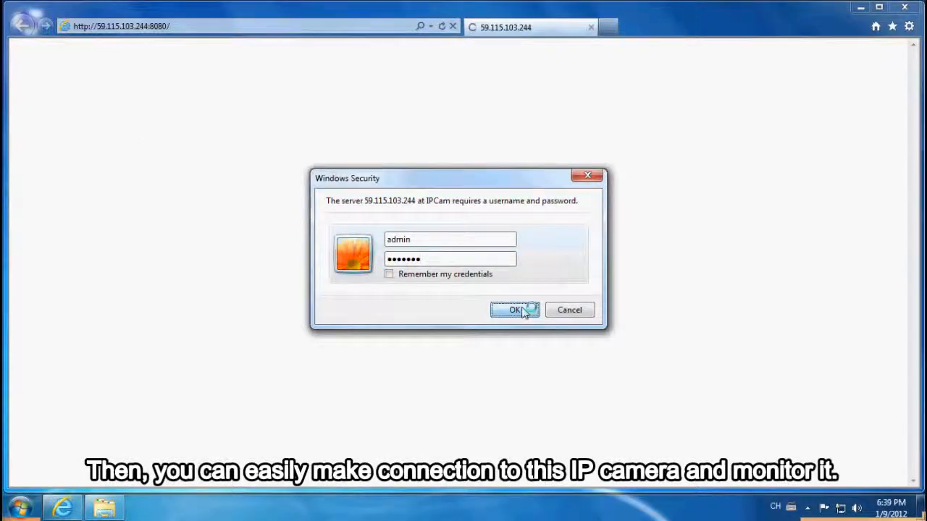
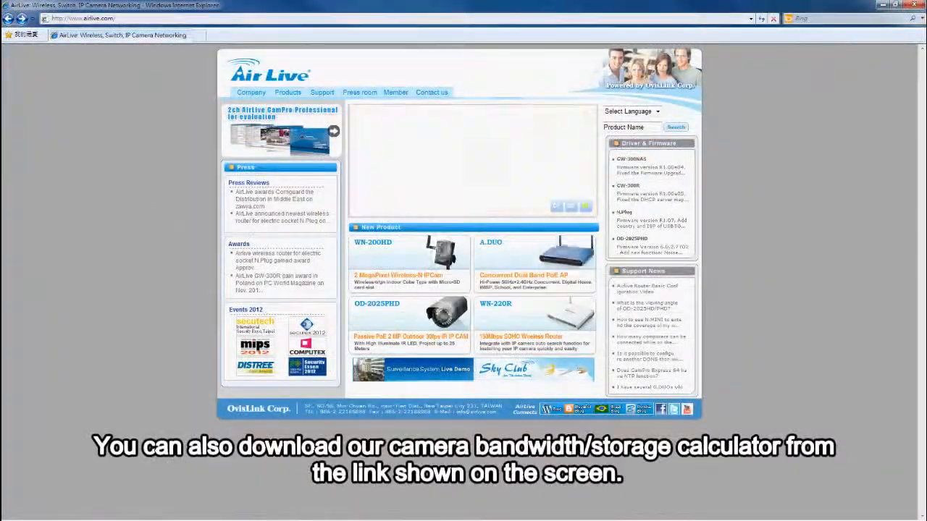
- On the AirLive website, open the NVR16 page from the Network Surveillance products and download the camera bandwidth/storage calculator
mouse_move(288, 94)
left_click(301, 134)
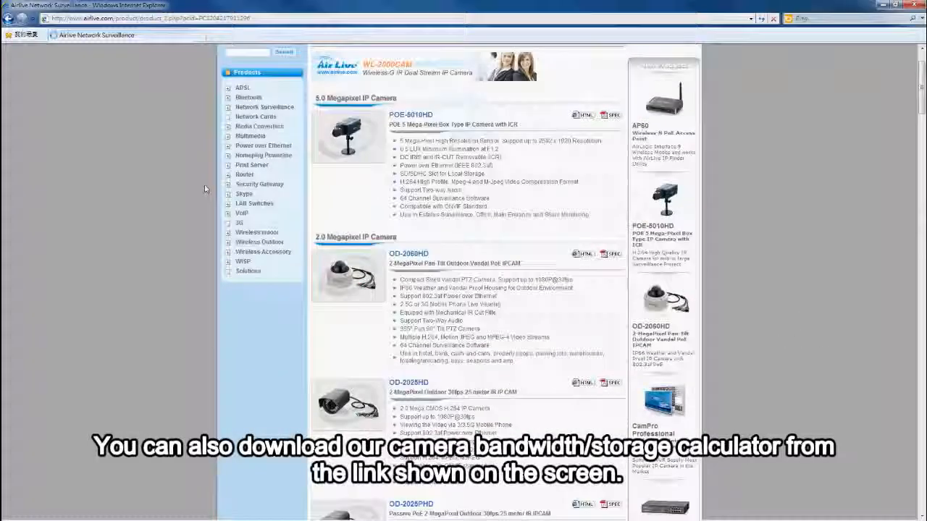
scroll(204, 185, "down", 15)
scroll(204, 190, "down", 5)
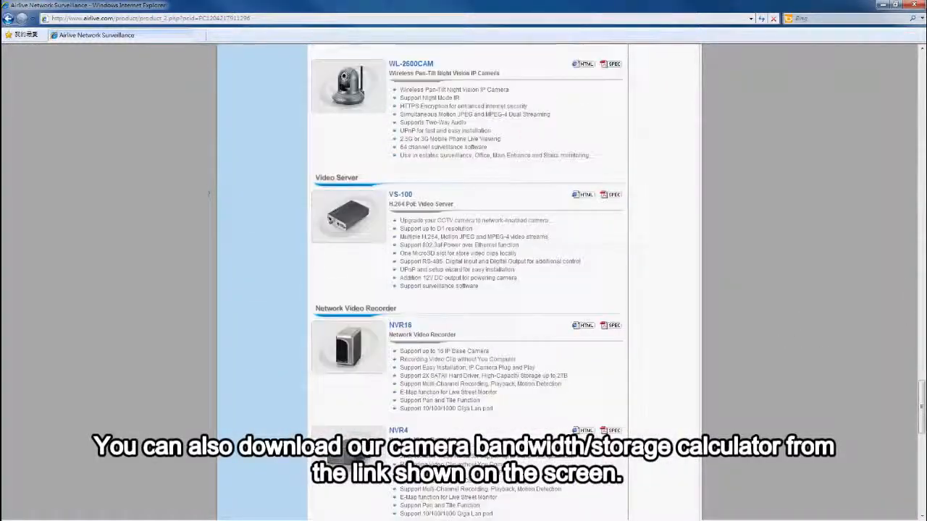
left_click(583, 324)
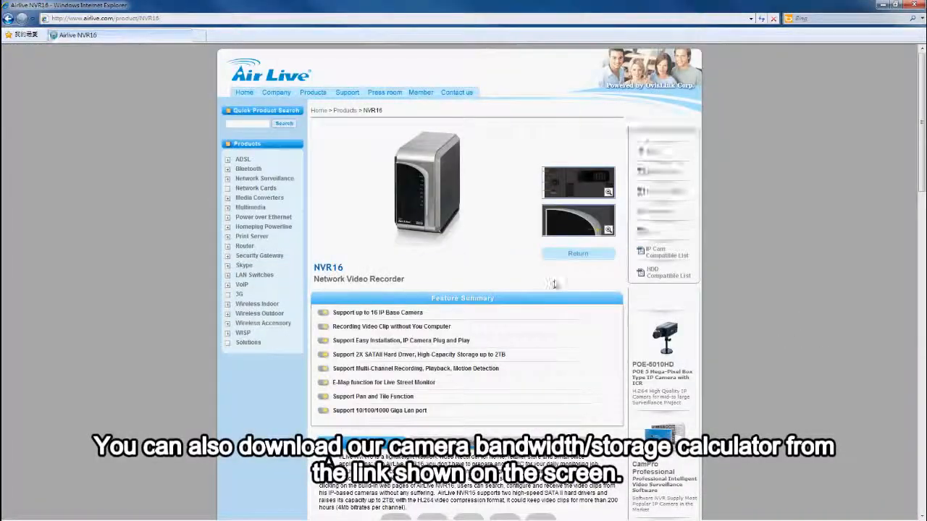
left_click(659, 217)
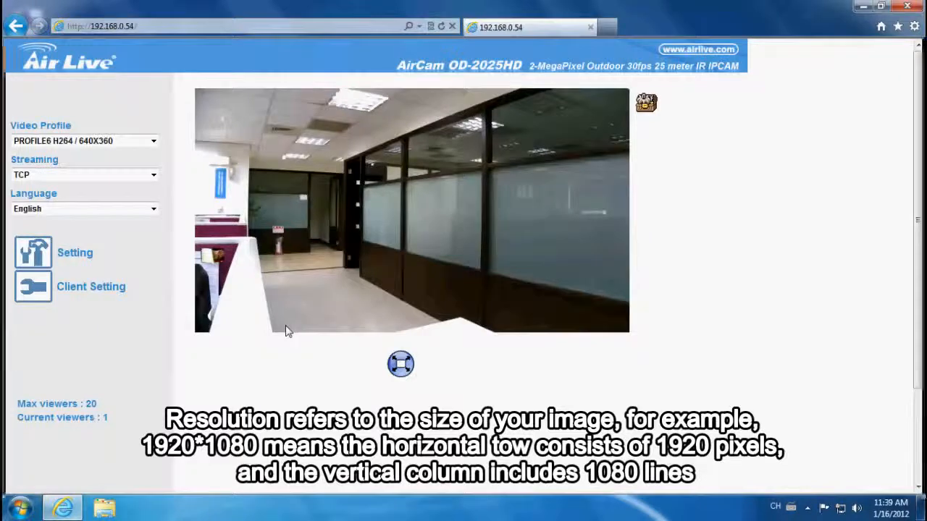
- Set the camera's live view video profile to PROFILE1 H264 / 1080P
left_click(152, 141)
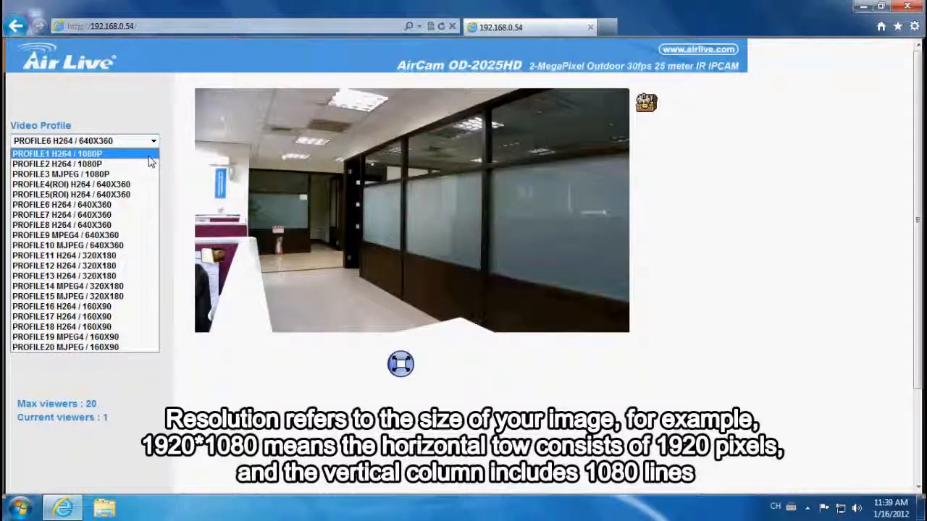
left_click(149, 155)
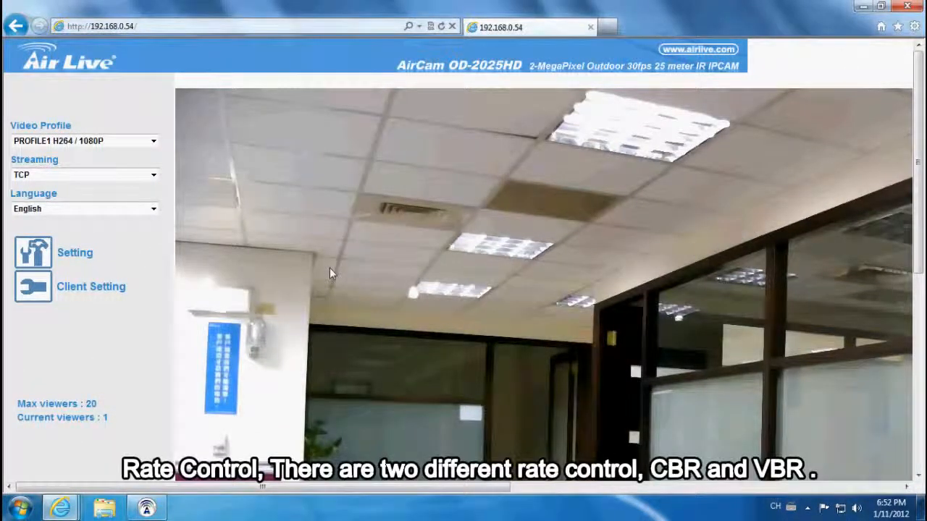
- Go to the camera's video profile settings and view the Rate Control options for Profile1
left_click(77, 253)
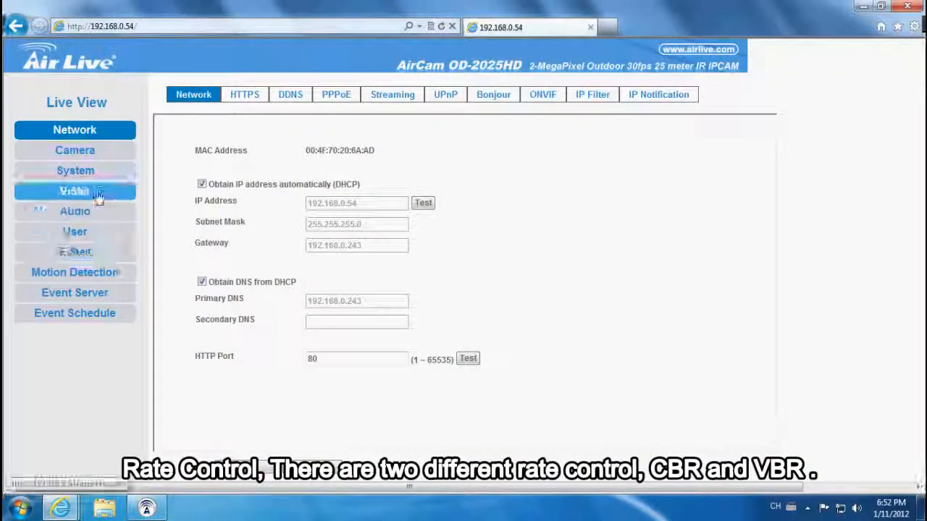
left_click(98, 198)
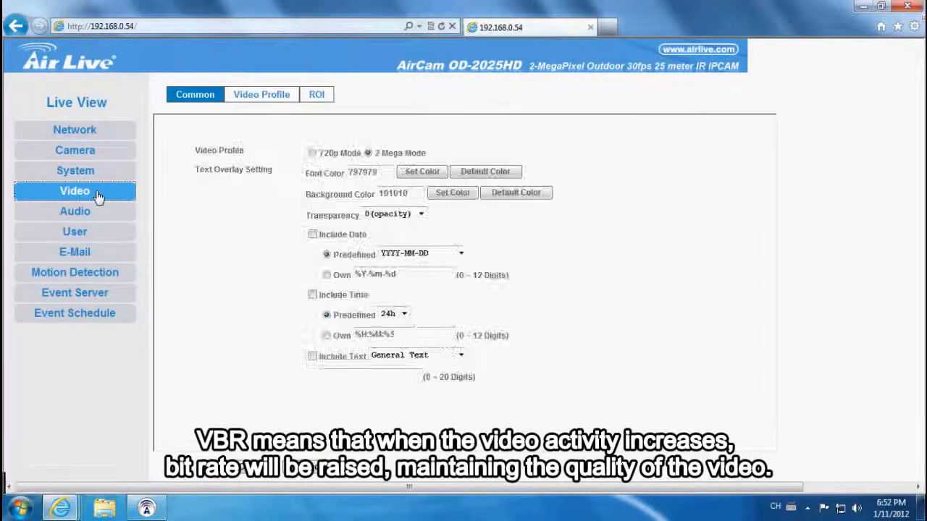
left_click(258, 99)
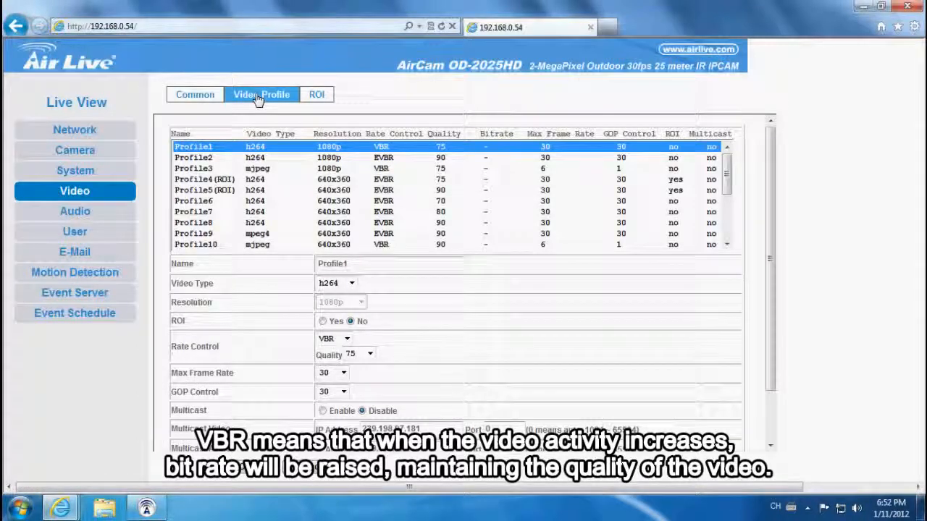
left_click(346, 340)
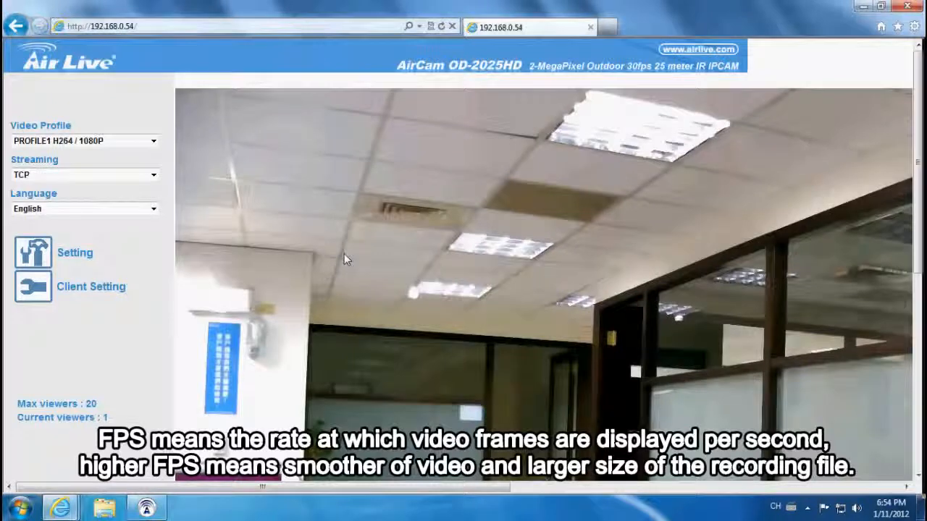
- From the live view, return to the video profile settings and view Profile1's Max Frame Rate options
left_click(90, 259)
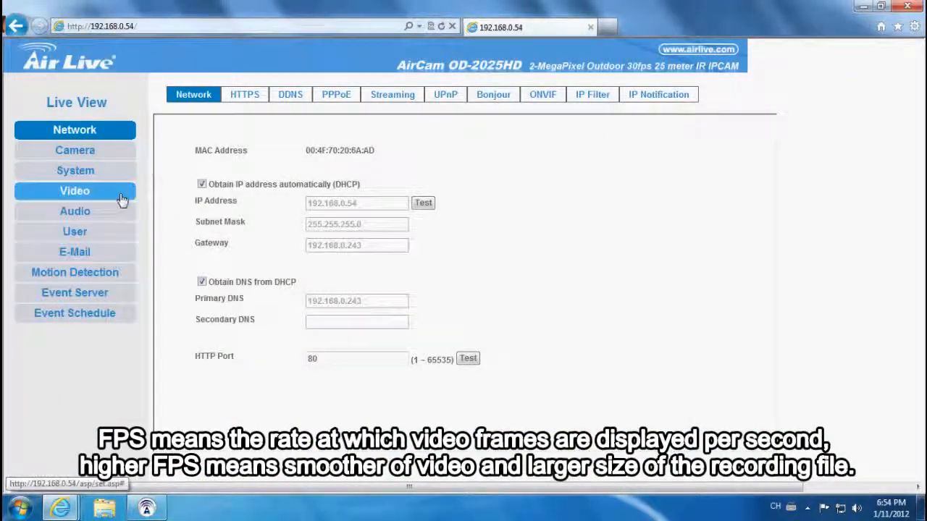
left_click(122, 197)
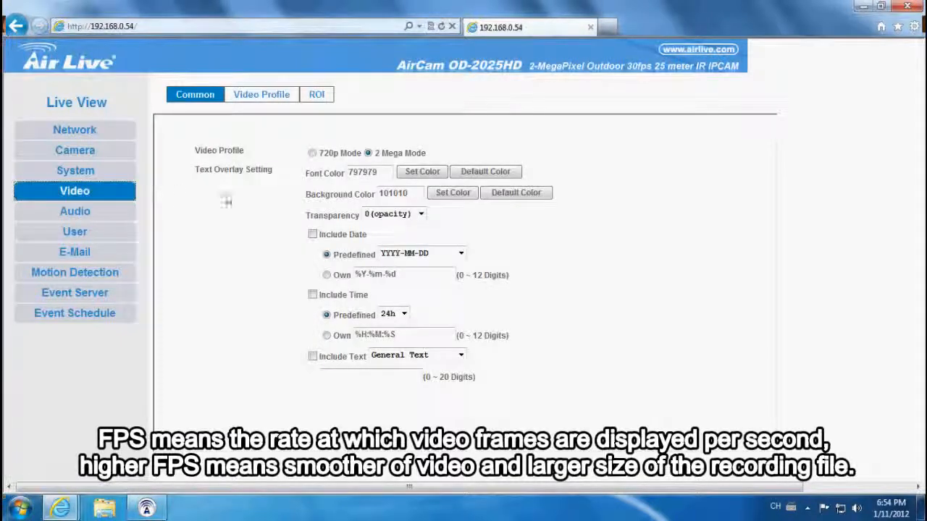
left_click(264, 97)
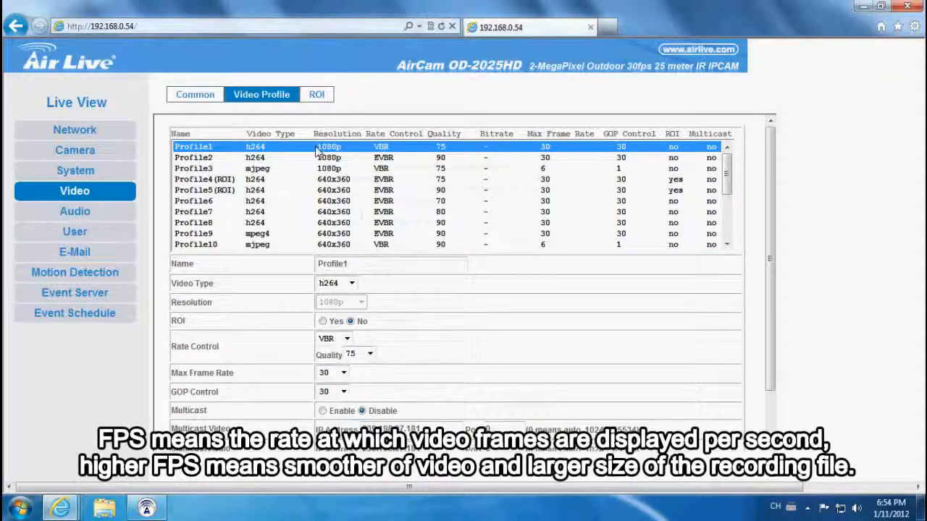
left_click(344, 373)
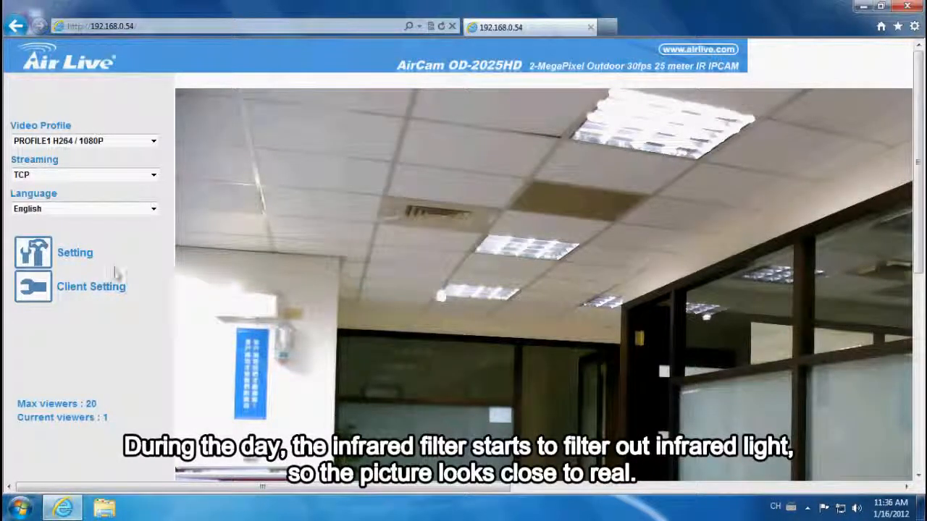
- In the camera's picture settings, set the manual ICR to Night Mode and apply the change
left_click(88, 257)
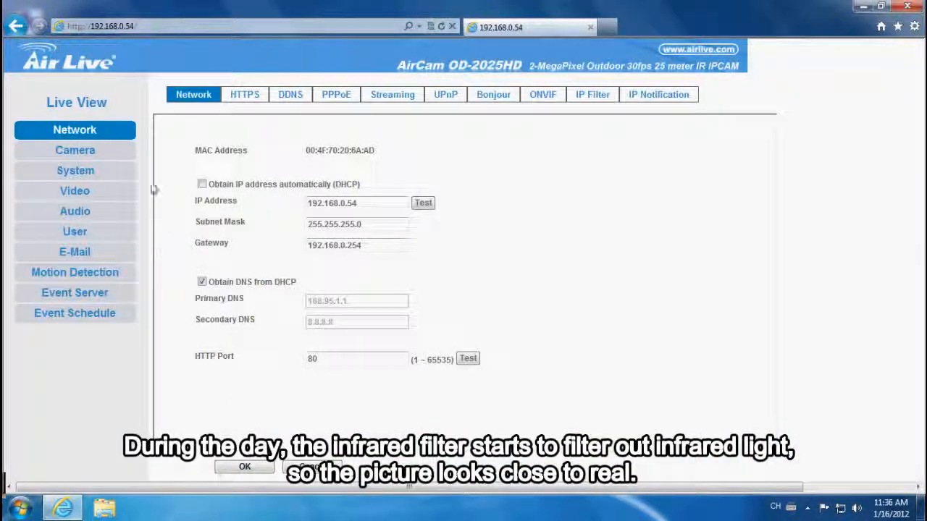
left_click(124, 150)
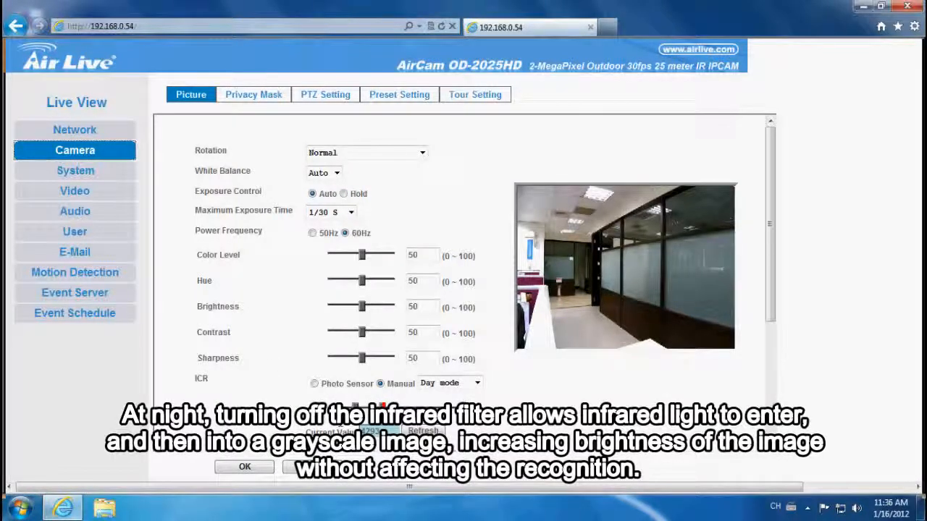
left_click(476, 382)
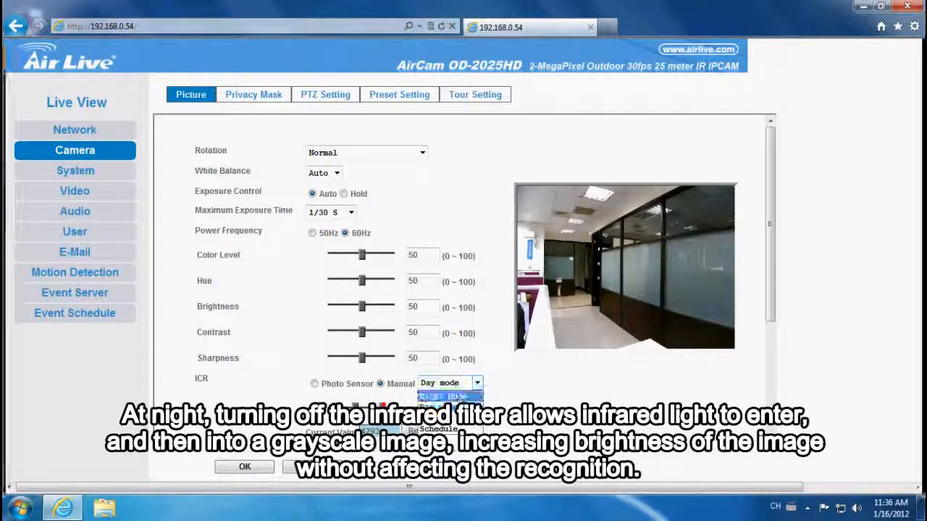
left_click(448, 397)
left_click(247, 468)
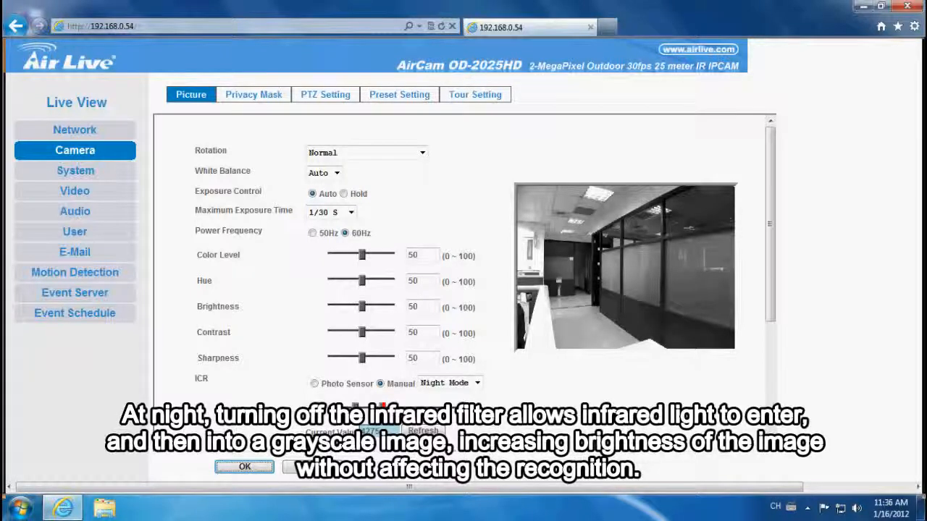
- Set the manual ICR to Day mode, and switch the ICR control to Photo Sensor
left_click(435, 387)
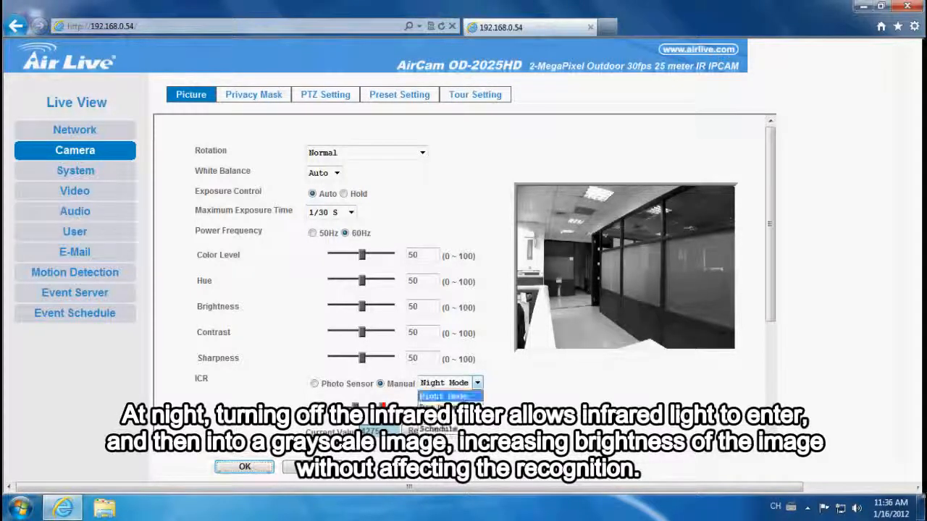
key("Return")
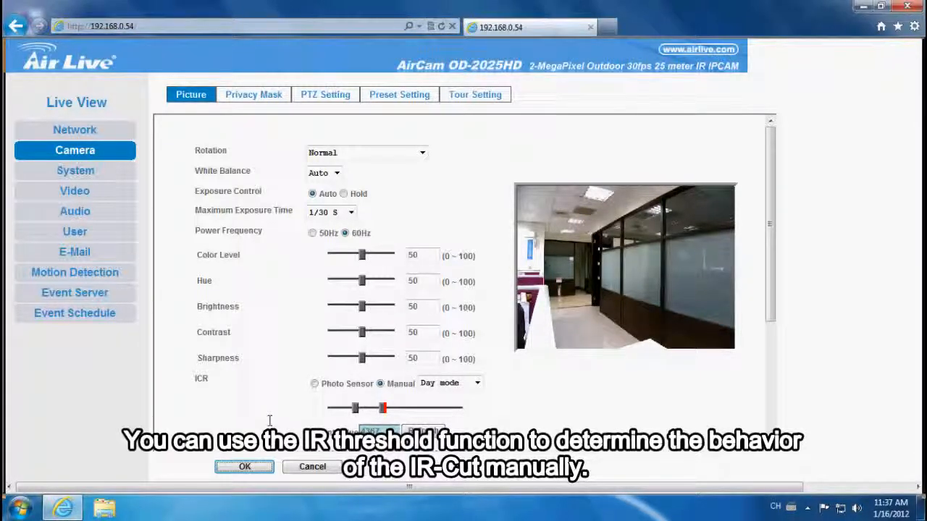
left_click(314, 384)
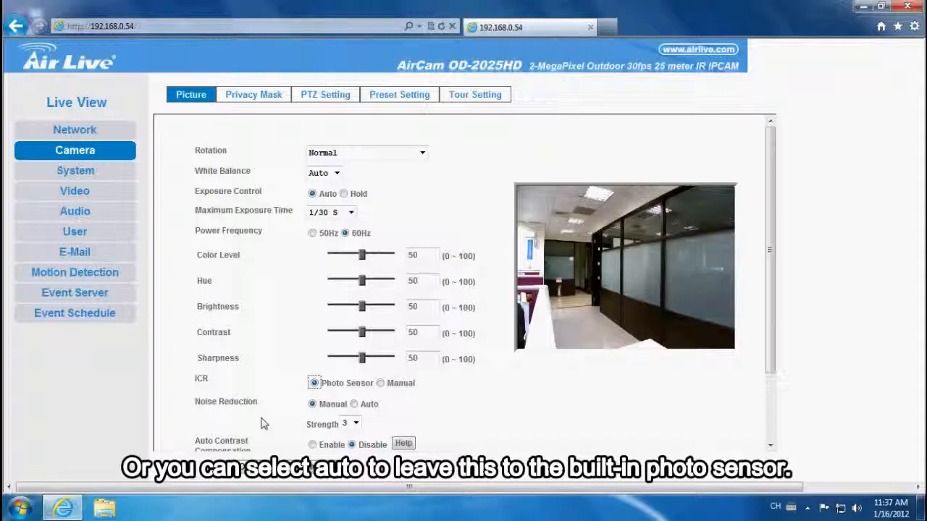